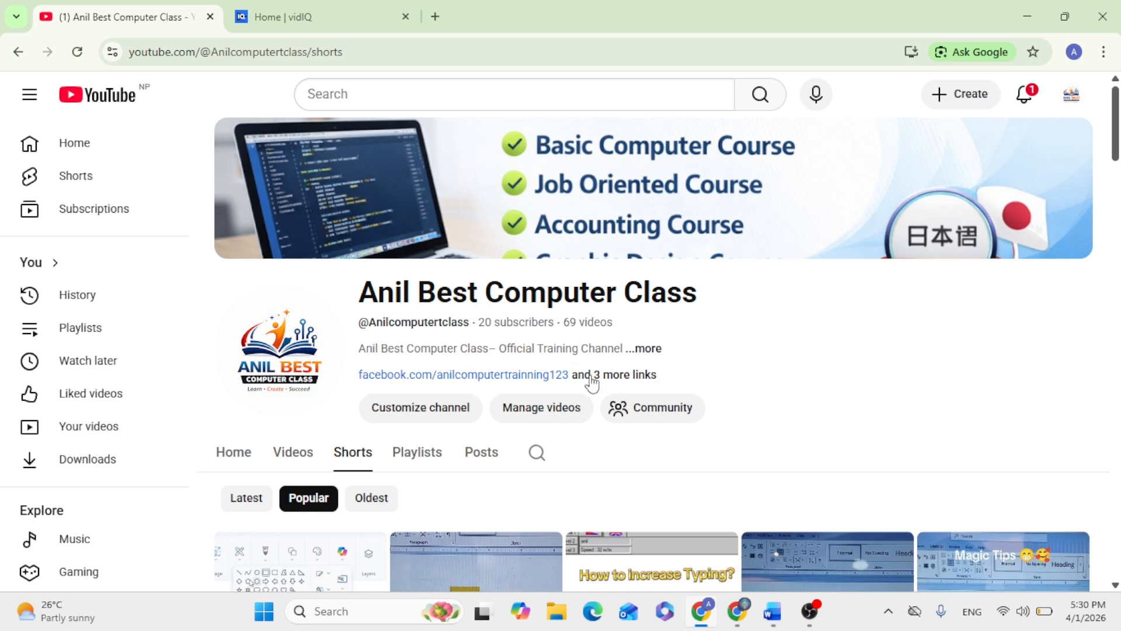
{"action": "left_click", "coordinate": [942, 196]}
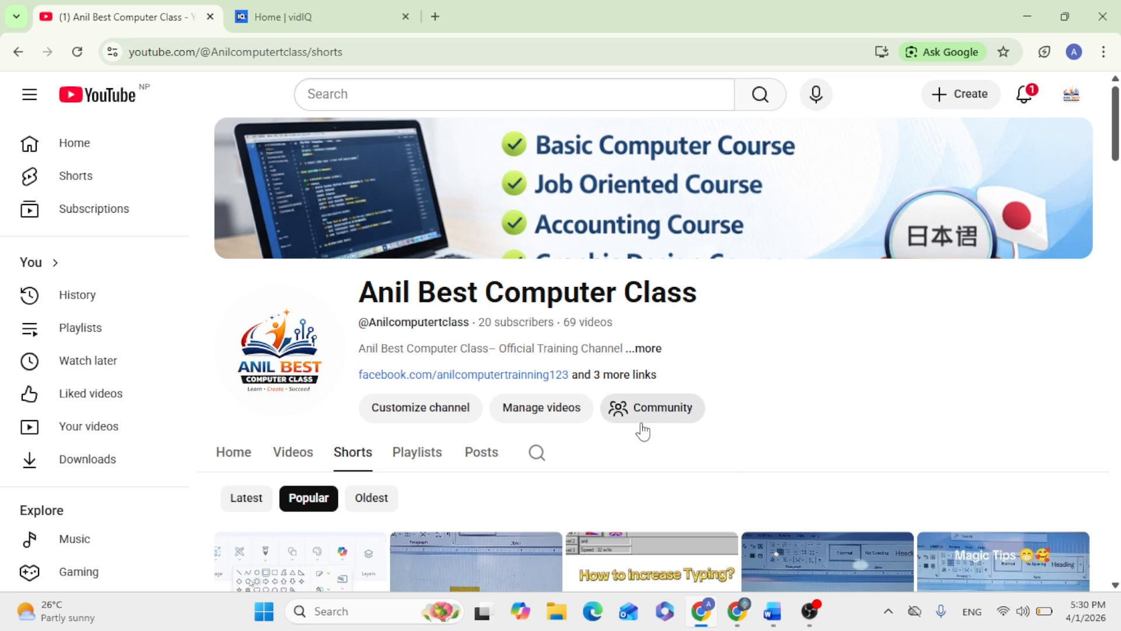
{"action": "scroll", "coordinate": [637, 432], "scroll_direction": "down", "scroll_amount": 4}
{"action": "scroll", "coordinate": [677, 524], "scroll_direction": "down", "scroll_amount": 1}
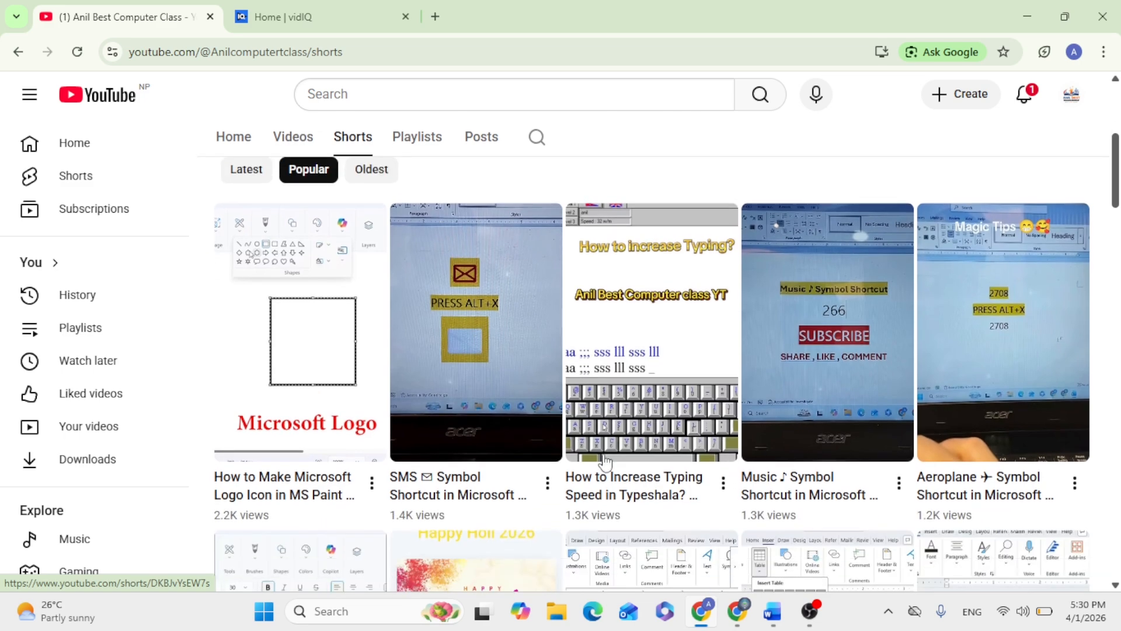
- Switch to the Chapter 1 document in Word and look through its chapters and the blank first page
{"action": "left_click", "coordinate": [773, 611]}
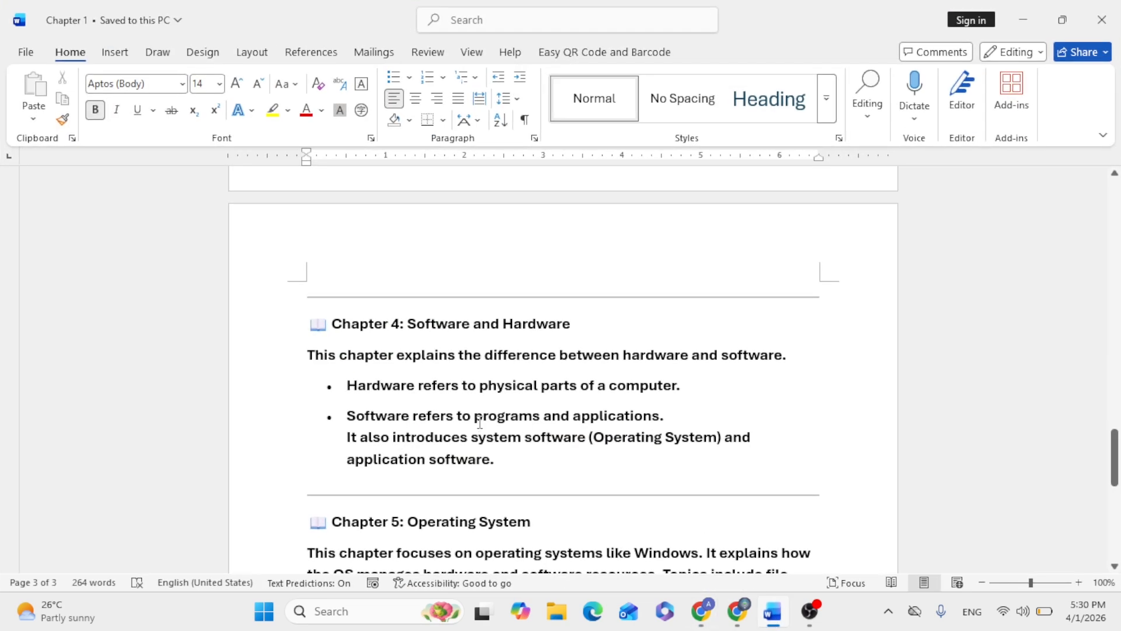
{"action": "scroll", "coordinate": [438, 380], "scroll_direction": "up", "scroll_amount": 8}
{"action": "scroll", "coordinate": [440, 372], "scroll_direction": "up", "scroll_amount": 4}
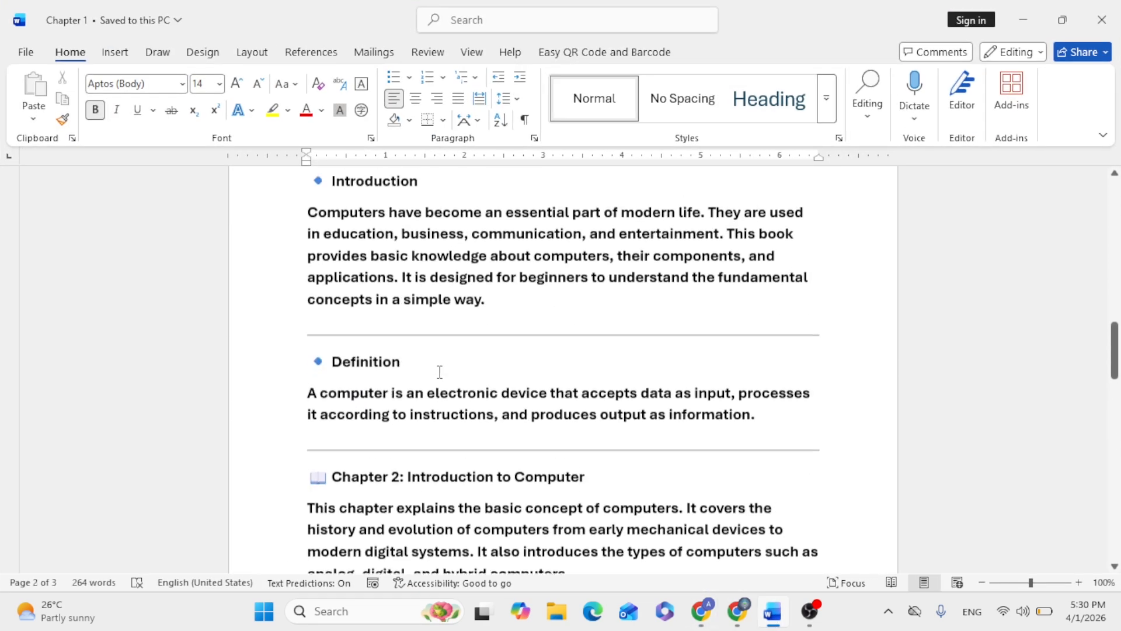
{"action": "scroll", "coordinate": [440, 372], "scroll_direction": "up", "scroll_amount": 5}
{"action": "scroll", "coordinate": [438, 366], "scroll_direction": "down", "scroll_amount": 3}
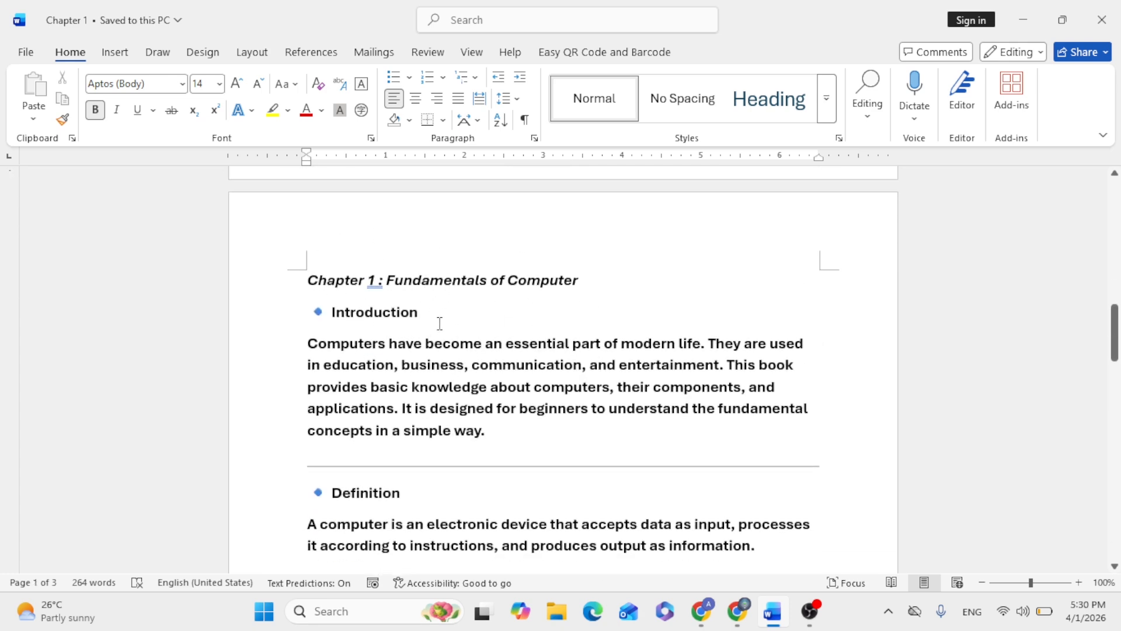
{"action": "scroll", "coordinate": [456, 324], "scroll_direction": "down", "scroll_amount": 3}
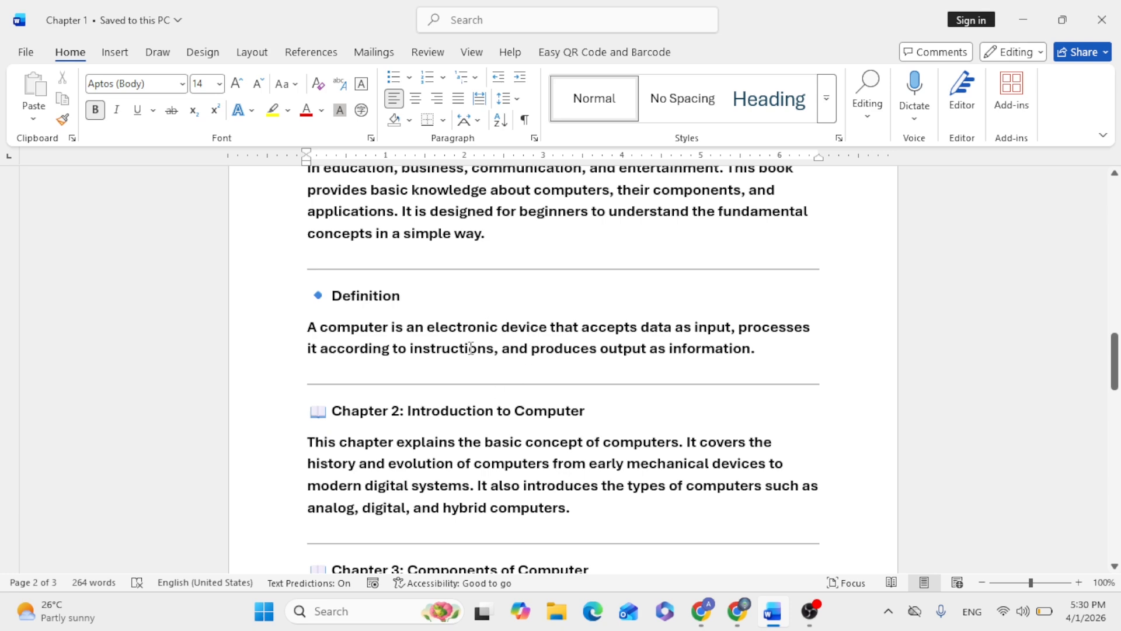
{"action": "scroll", "coordinate": [531, 376], "scroll_direction": "down", "scroll_amount": 12}
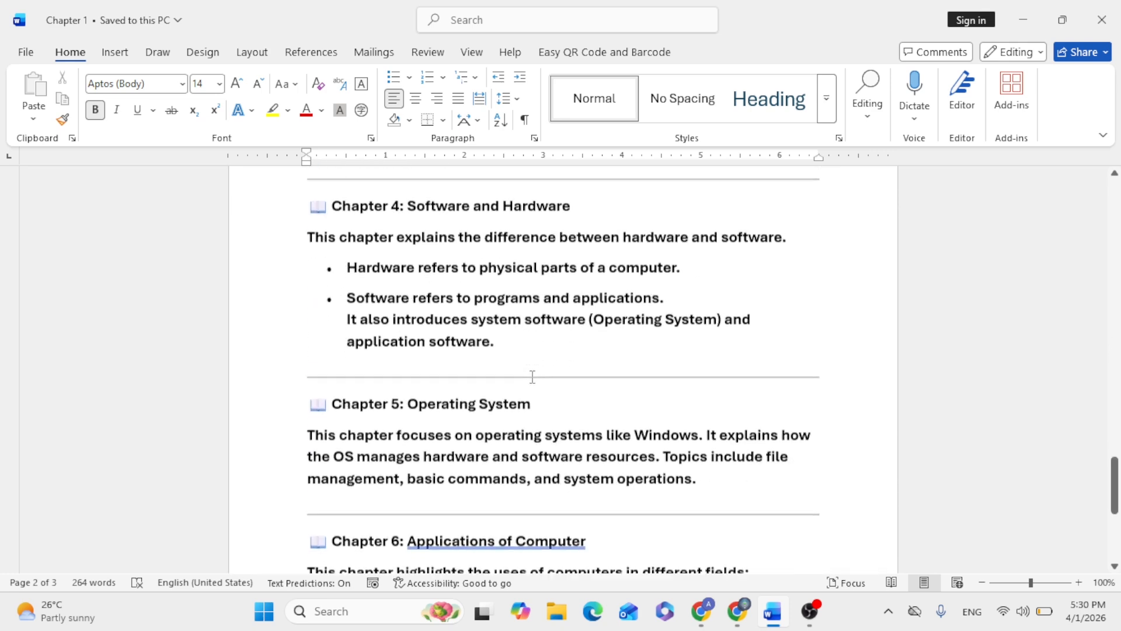
{"action": "scroll", "coordinate": [532, 377], "scroll_direction": "up", "scroll_amount": 18}
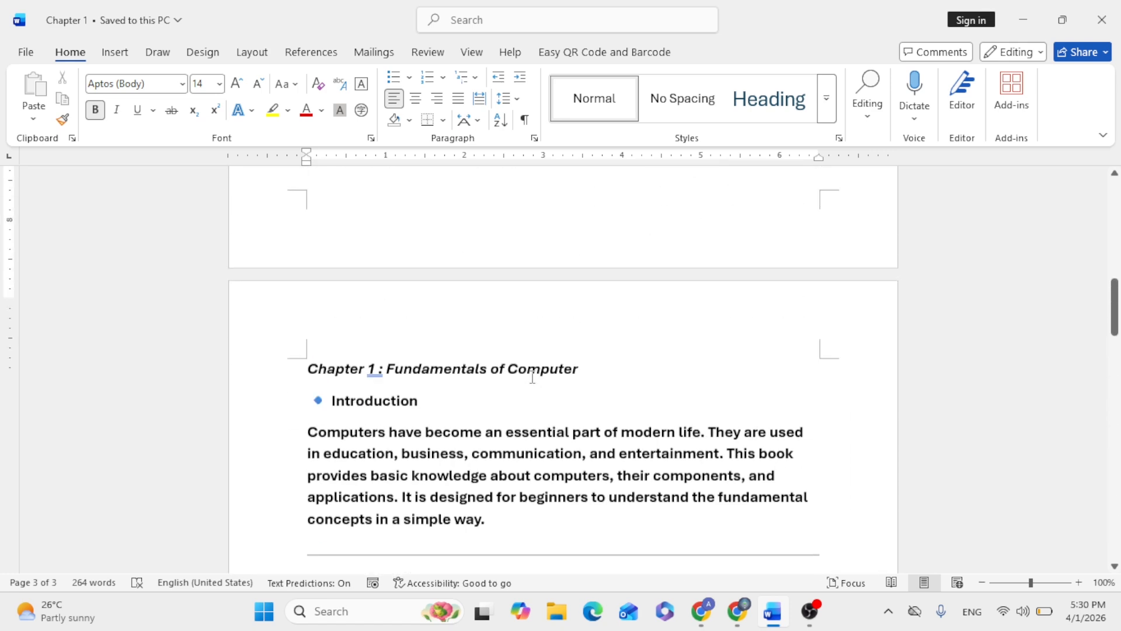
{"action": "scroll", "coordinate": [531, 377], "scroll_direction": "up", "scroll_amount": 5}
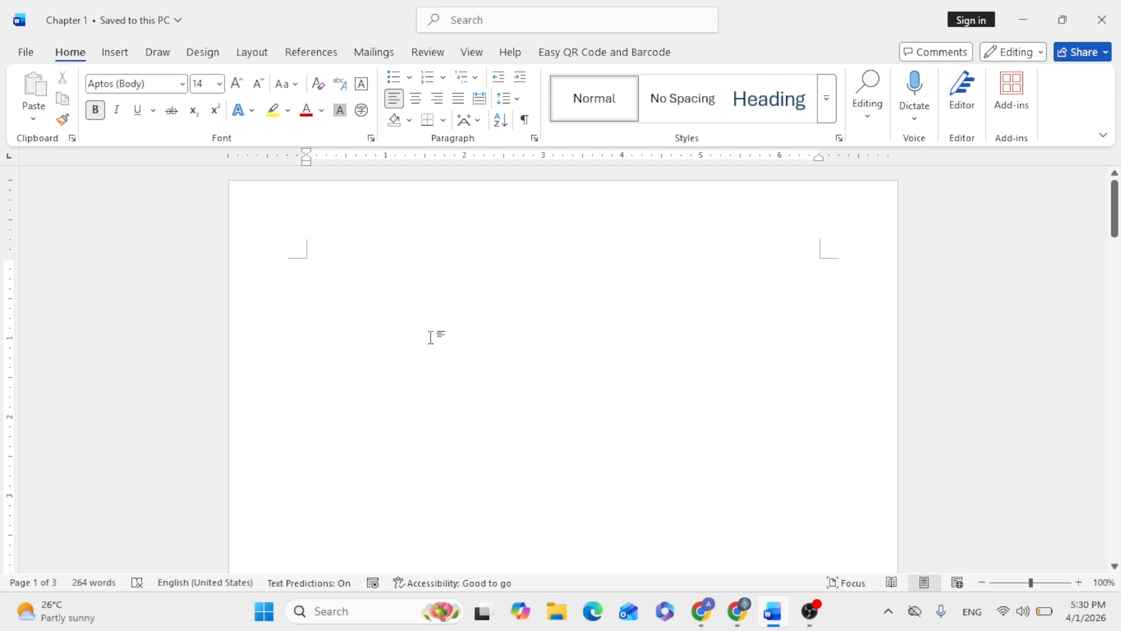
- Apply the Heading 1 style to "Fundamentals of Computer" in the Chapter 1 title line
{"action": "scroll", "coordinate": [430, 337], "scroll_direction": "down", "scroll_amount": 3}
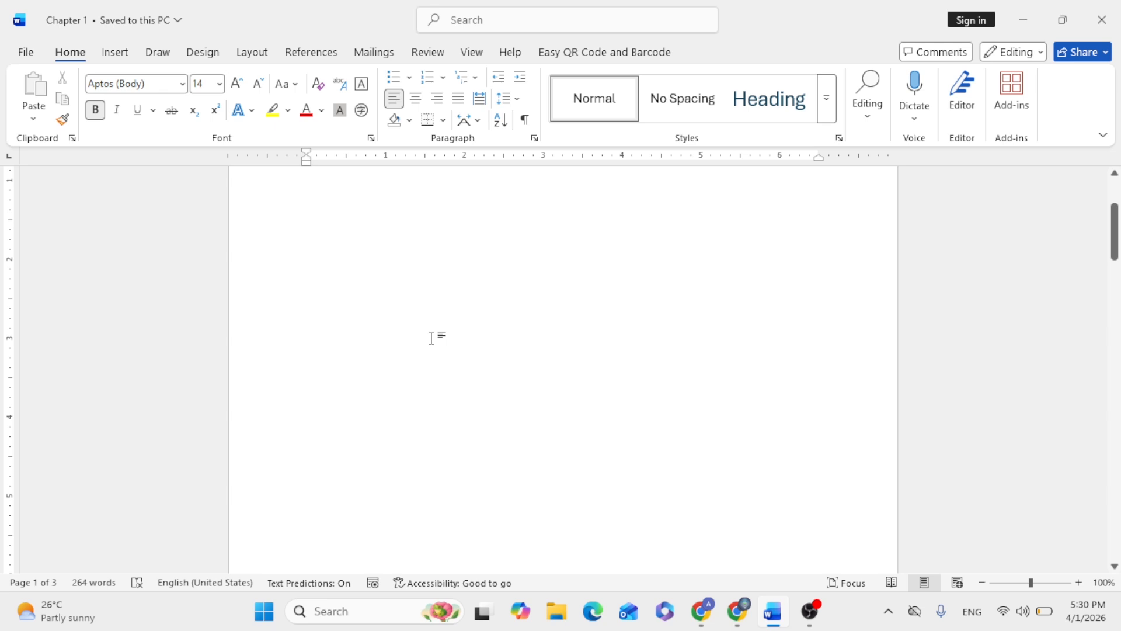
{"action": "scroll", "coordinate": [447, 339], "scroll_direction": "down", "scroll_amount": 8}
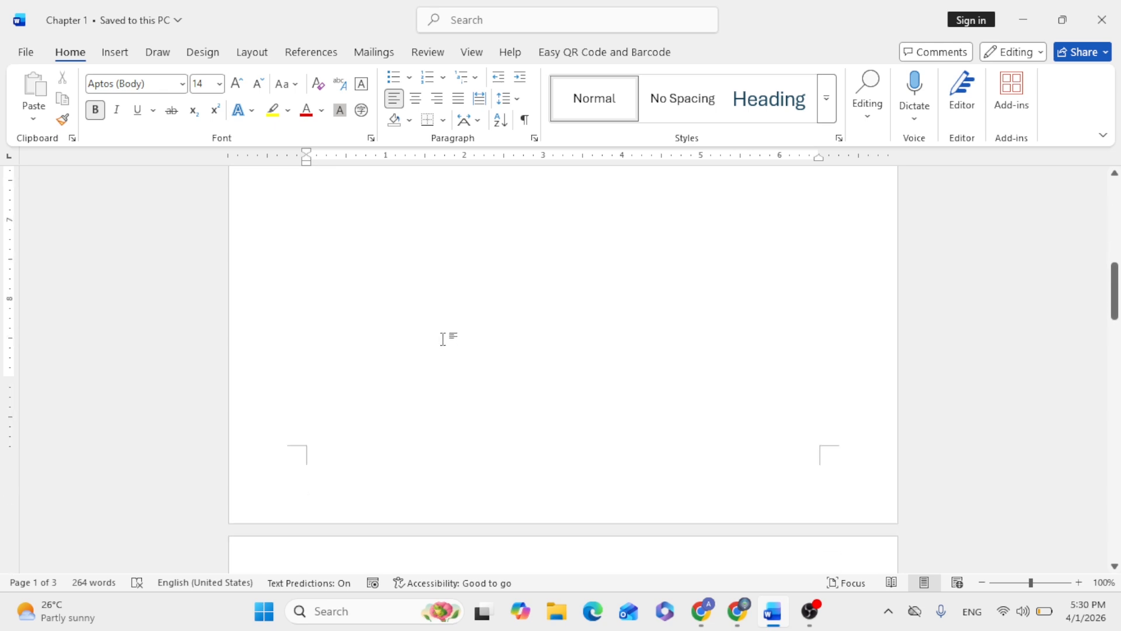
{"action": "scroll", "coordinate": [551, 361], "scroll_direction": "down", "scroll_amount": 1}
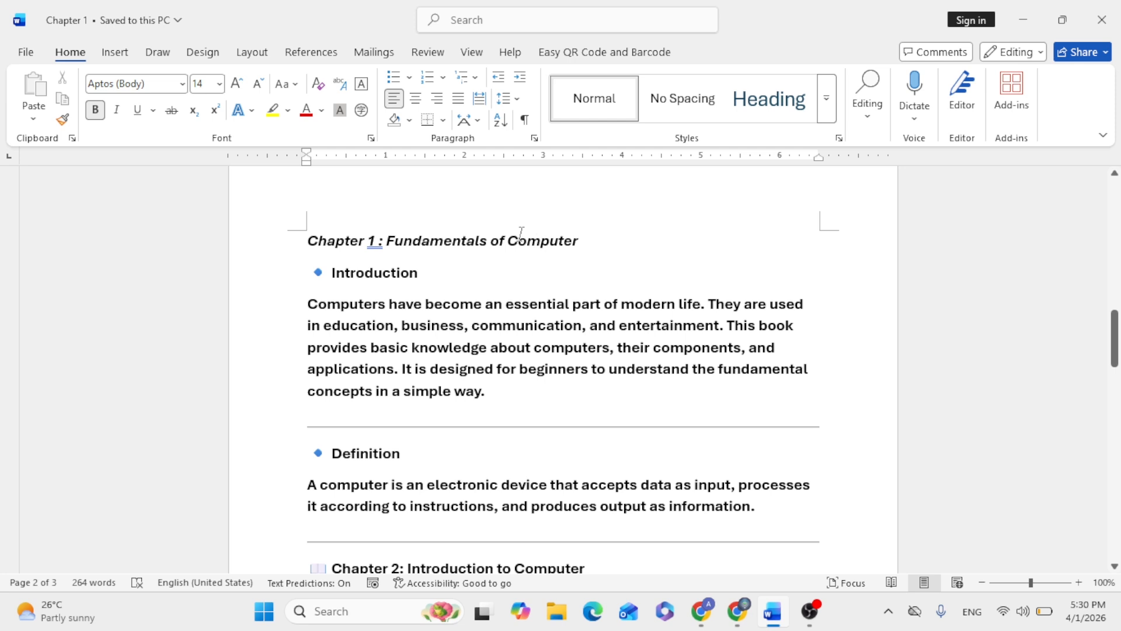
{"action": "left_click", "coordinate": [518, 240]}
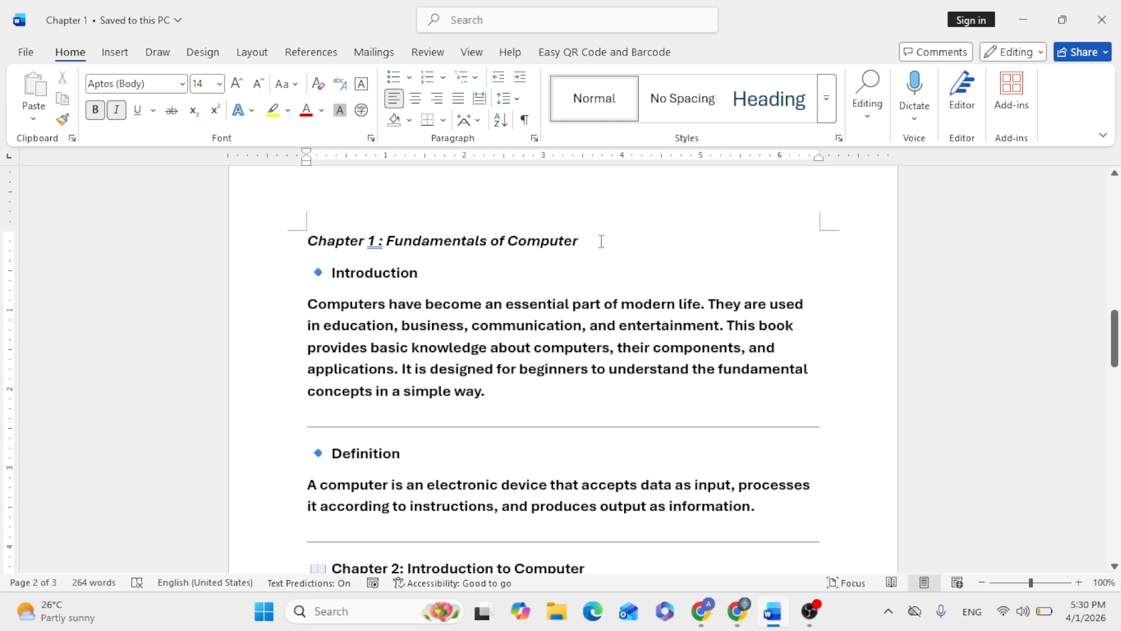
{"action": "left_click_drag", "start_coordinate": [584, 249], "coordinate": [441, 244]}
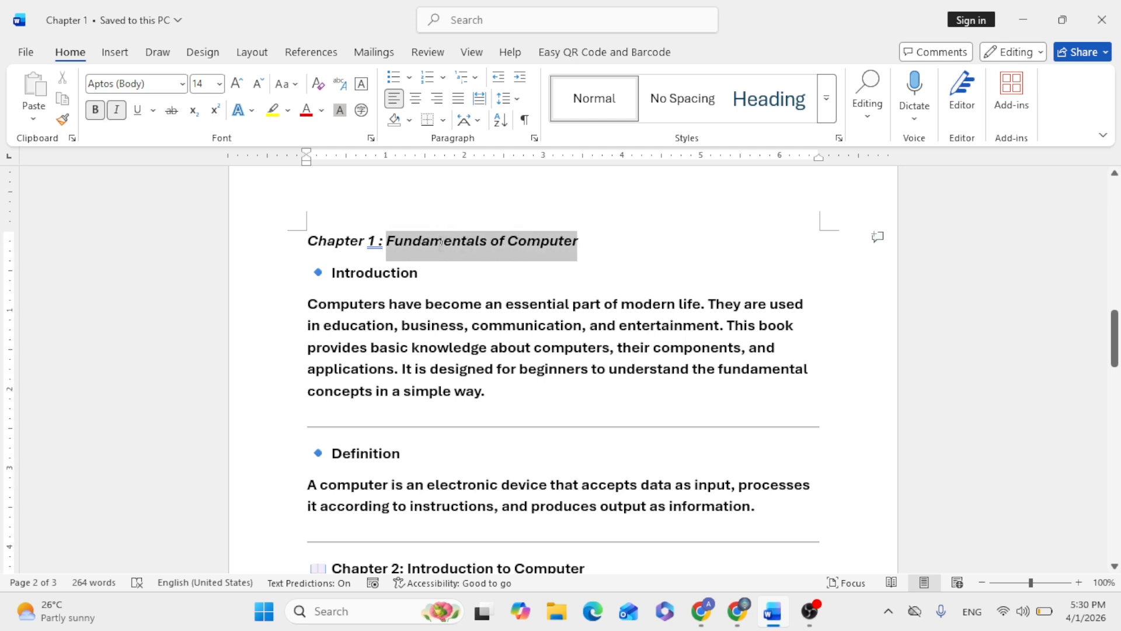
{"action": "left_click", "coordinate": [825, 108]}
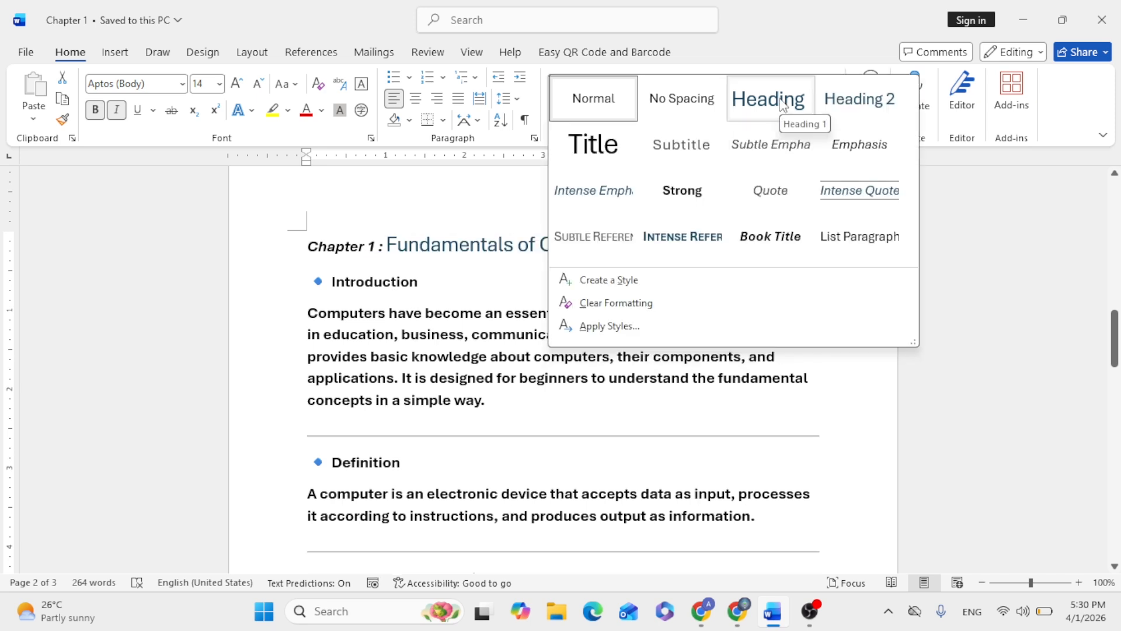
{"action": "left_click", "coordinate": [782, 104]}
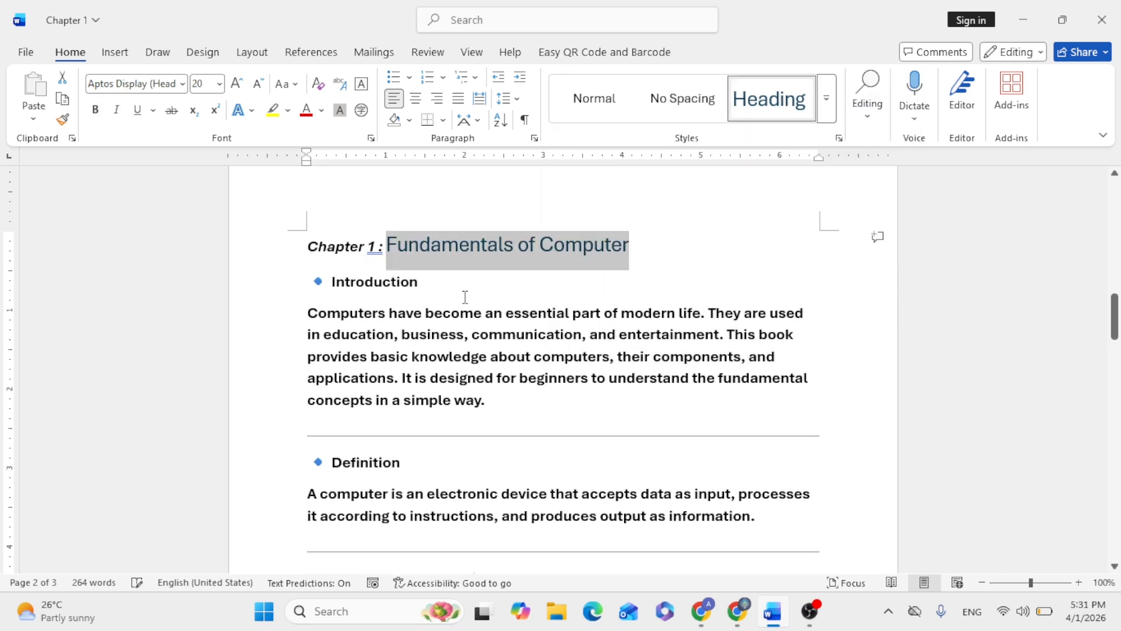
- Apply the Heading 2 style to the "Introduction" subheading under Chapter 1
{"action": "scroll", "coordinate": [414, 291], "scroll_direction": "down", "scroll_amount": 1}
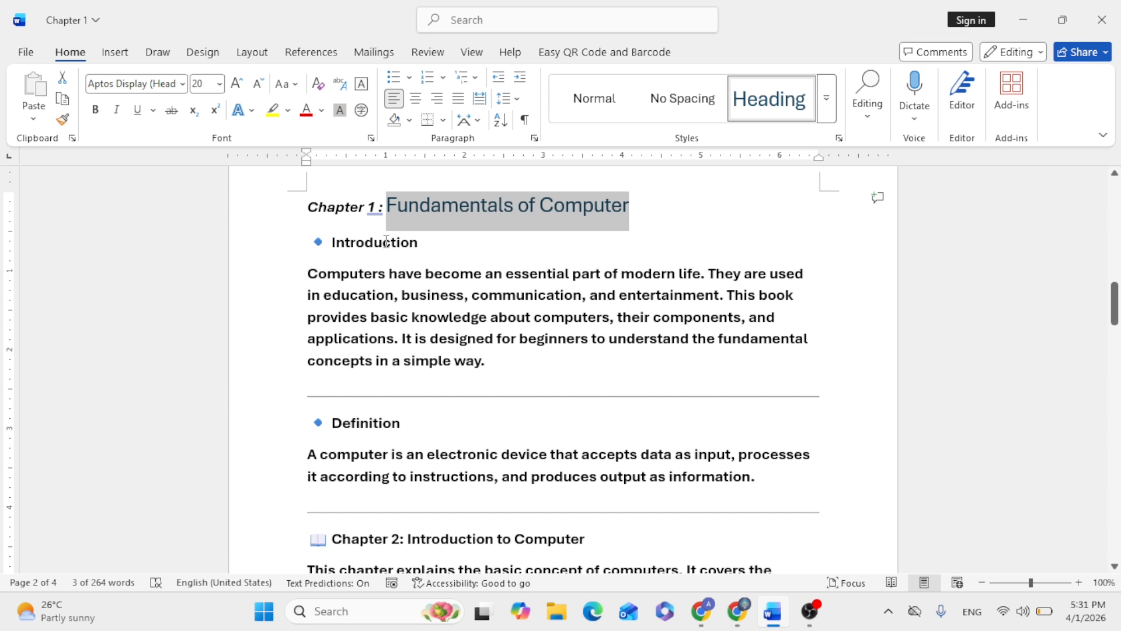
{"action": "left_click", "coordinate": [386, 242]}
{"action": "left_click_drag", "start_coordinate": [437, 242], "coordinate": [333, 242]}
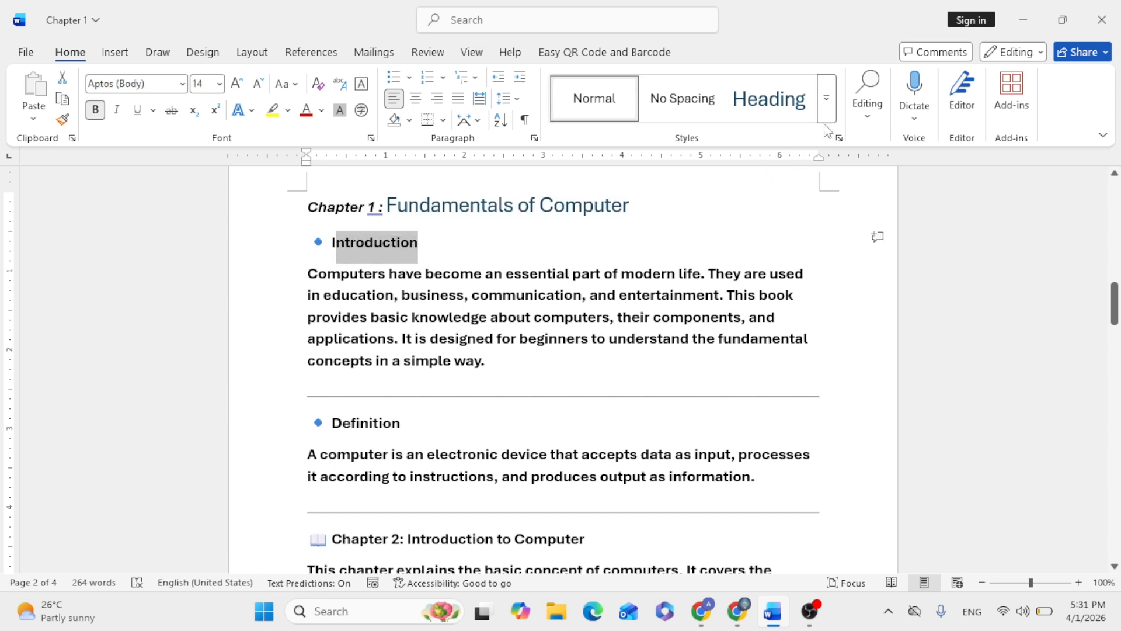
{"action": "left_click", "coordinate": [827, 99]}
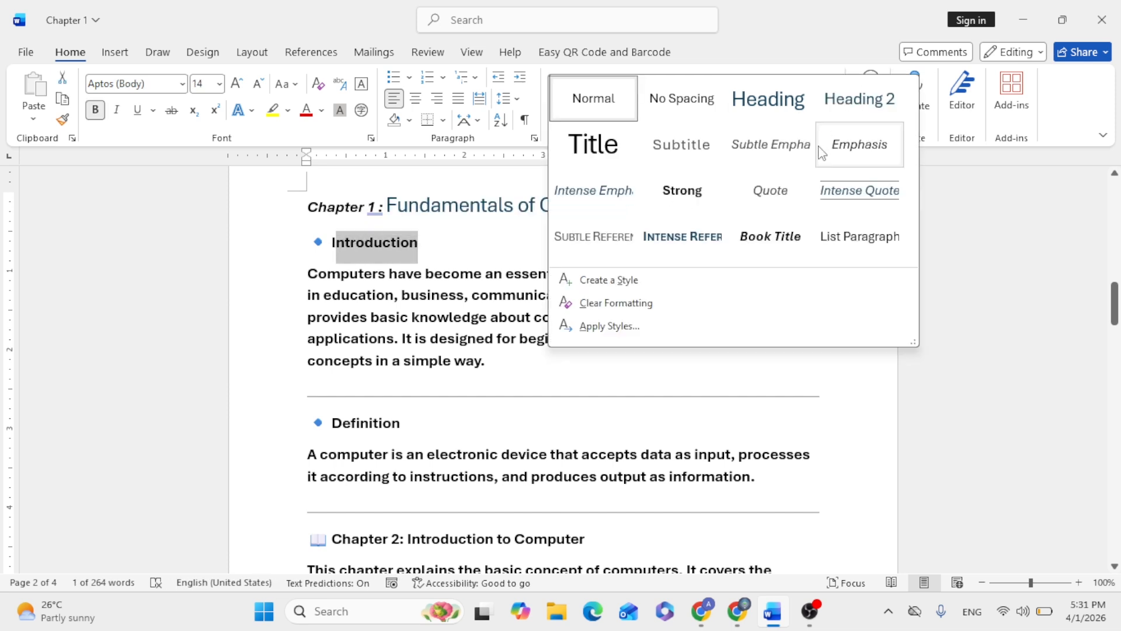
{"action": "left_click", "coordinate": [864, 101]}
- Apply the Heading 1 style to the line "Chapter 2: Introduction to Computer"
{"action": "scroll", "coordinate": [343, 325], "scroll_direction": "down", "scroll_amount": 5}
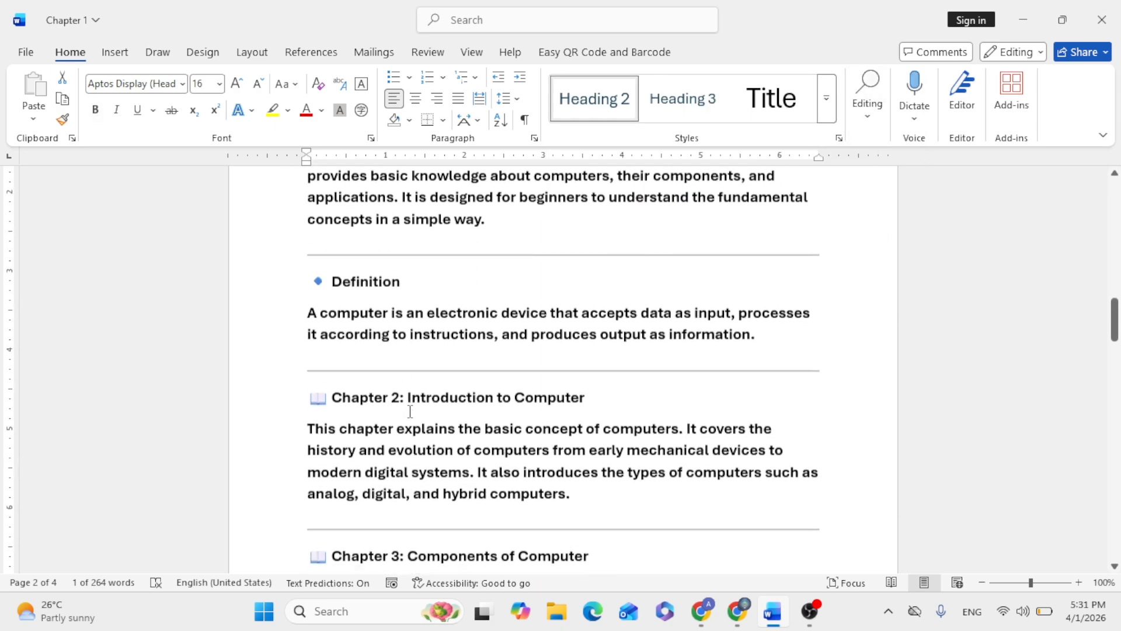
{"action": "left_click_drag", "start_coordinate": [622, 255], "coordinate": [288, 265]}
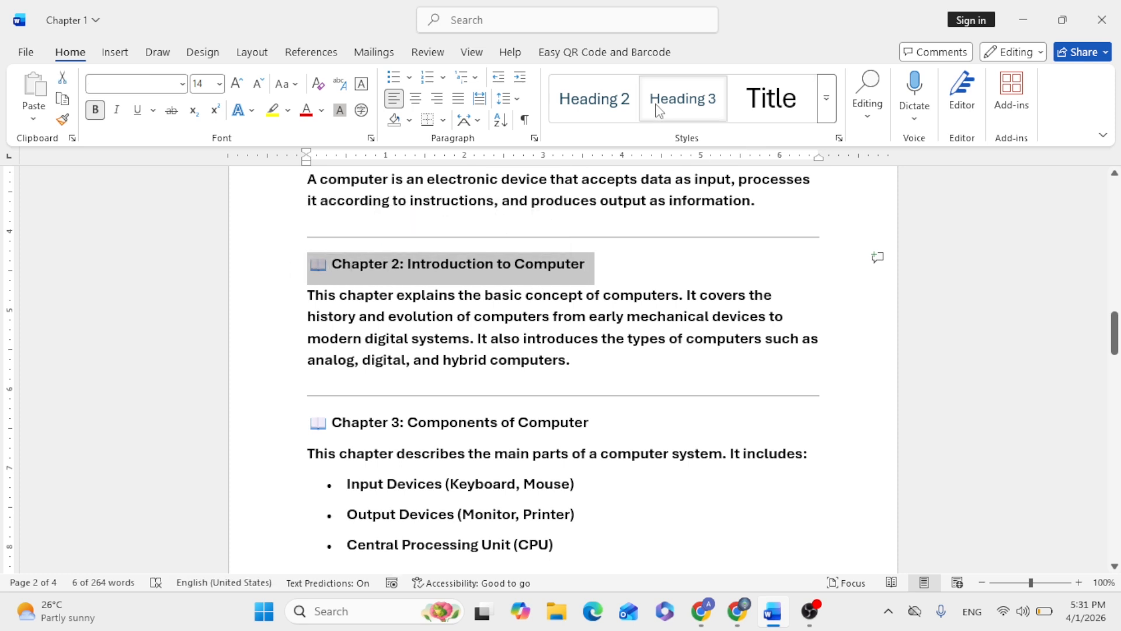
{"action": "left_click", "coordinate": [827, 98]}
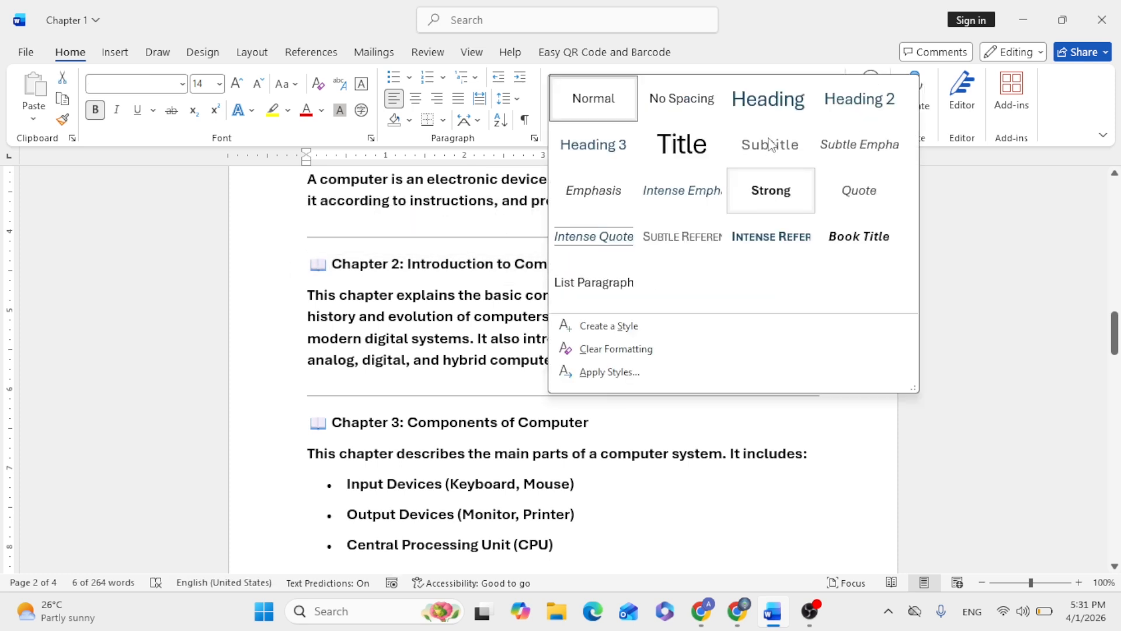
{"action": "left_click", "coordinate": [785, 111]}
- Apply the Heading 1 style to the line "Chapter 3: Components of Computer"
{"action": "scroll", "coordinate": [349, 323], "scroll_direction": "down", "scroll_amount": 3}
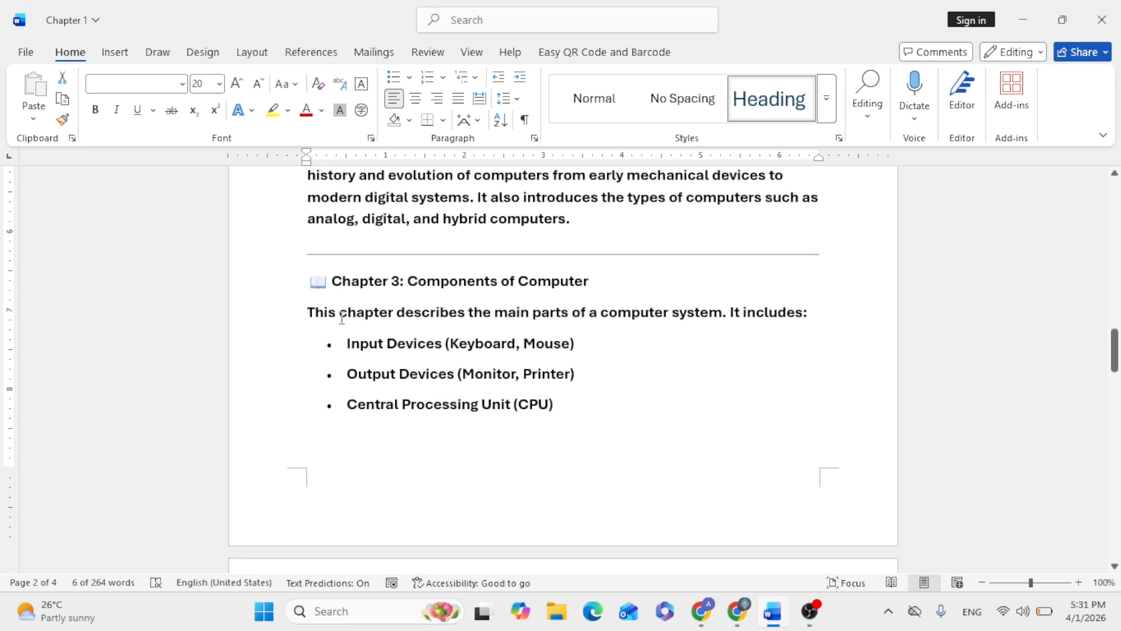
{"action": "left_click_drag", "start_coordinate": [310, 289], "coordinate": [591, 283]}
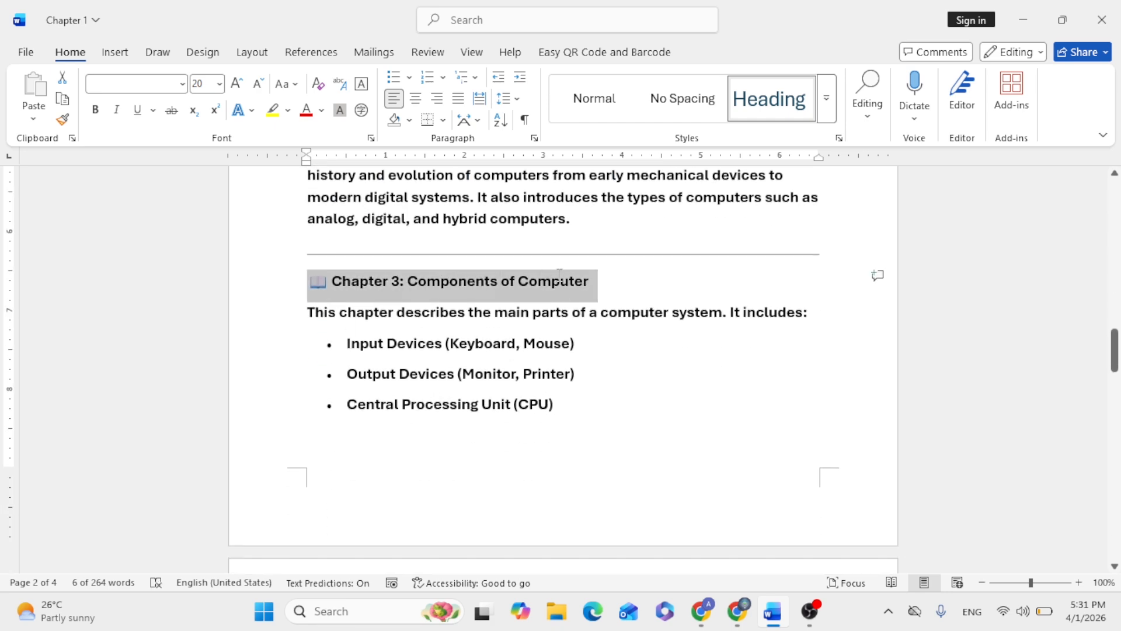
{"action": "left_click", "coordinate": [826, 97]}
{"action": "left_click", "coordinate": [759, 100]}
{"action": "scroll", "coordinate": [385, 374], "scroll_direction": "down", "scroll_amount": 5}
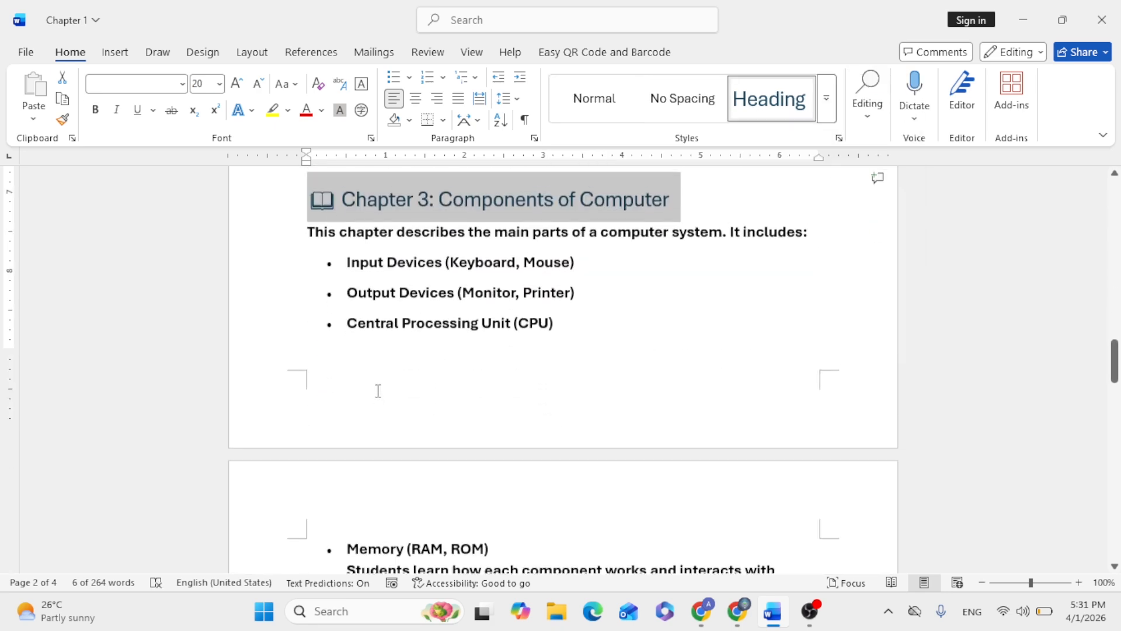
{"action": "scroll", "coordinate": [420, 438], "scroll_direction": "down", "scroll_amount": 5}
{"action": "left_click_drag", "start_coordinate": [313, 241], "coordinate": [604, 257]}
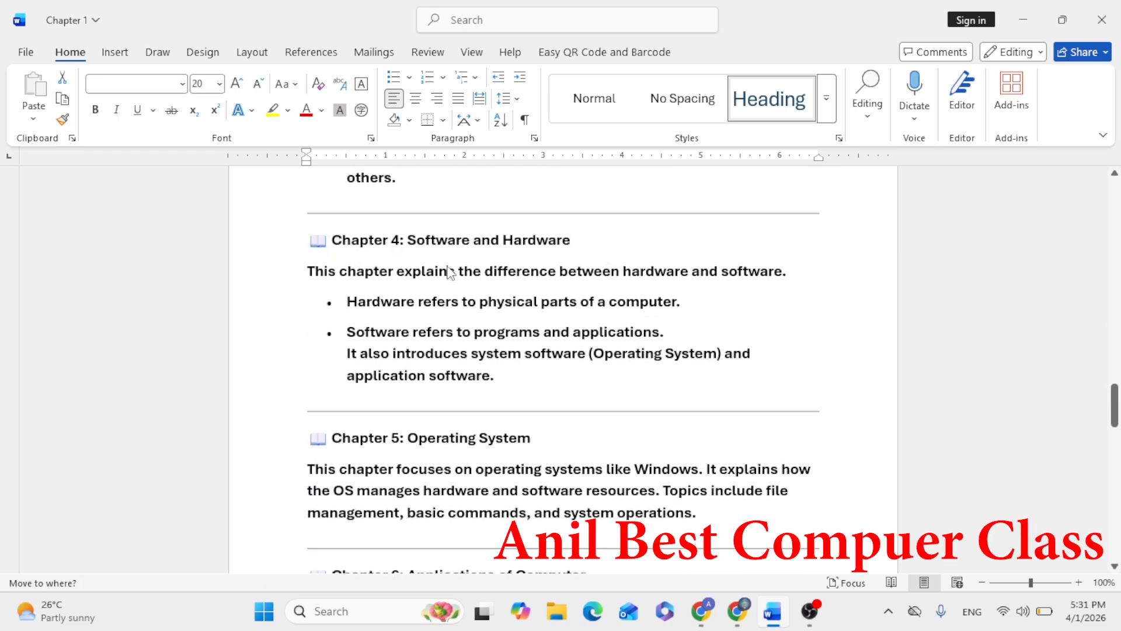
{"action": "left_click_drag", "start_coordinate": [304, 215], "coordinate": [543, 252]}
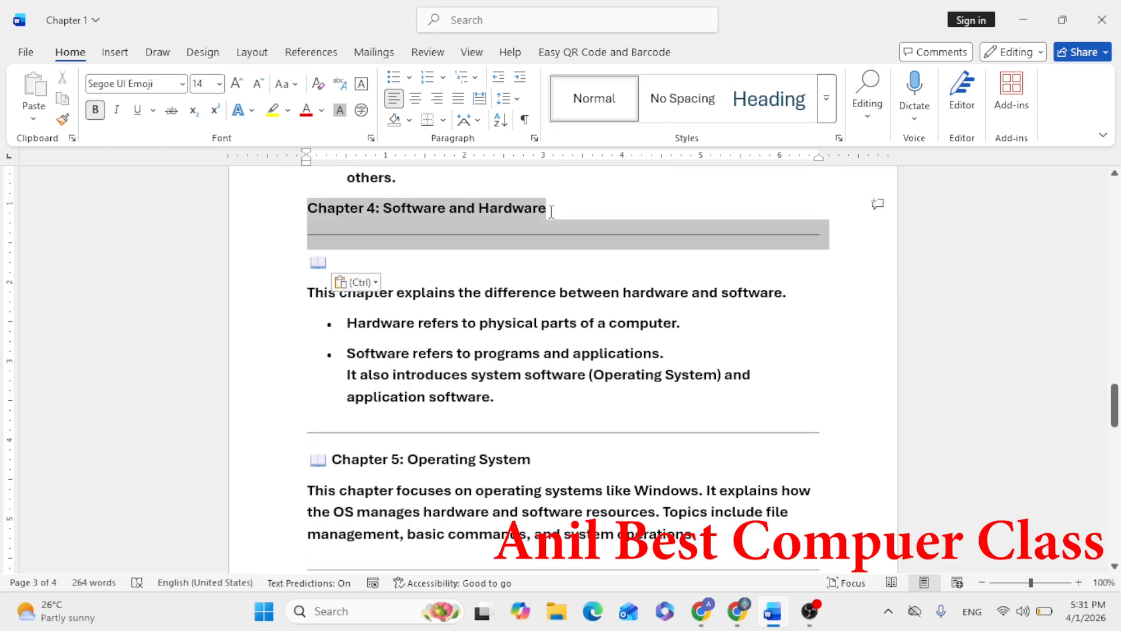
{"action": "key", "text": "ctrl+z"}
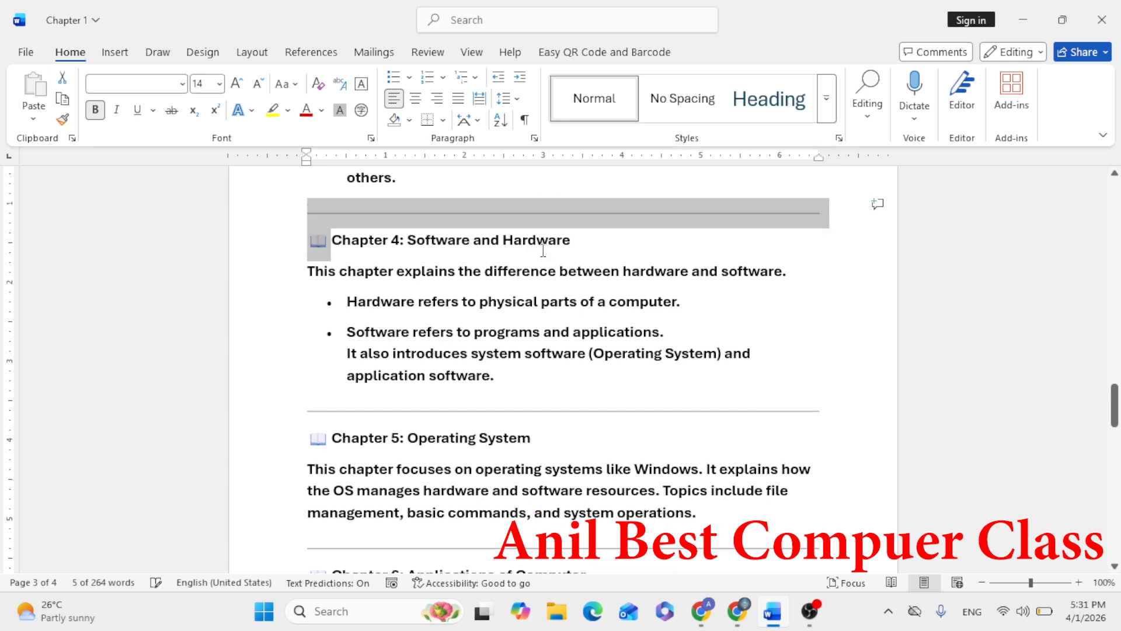
- Apply the Heading 1 style to the line "Chapter 4: Software and Hardware"
{"action": "left_click", "coordinate": [483, 250]}
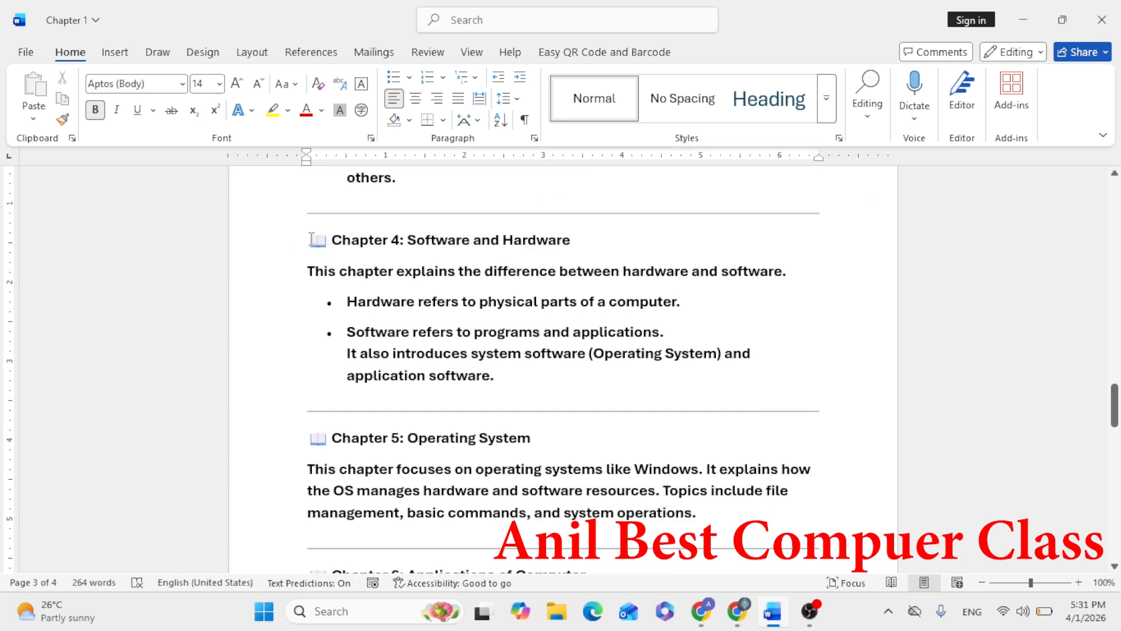
{"action": "left_click_drag", "start_coordinate": [312, 239], "coordinate": [578, 242]}
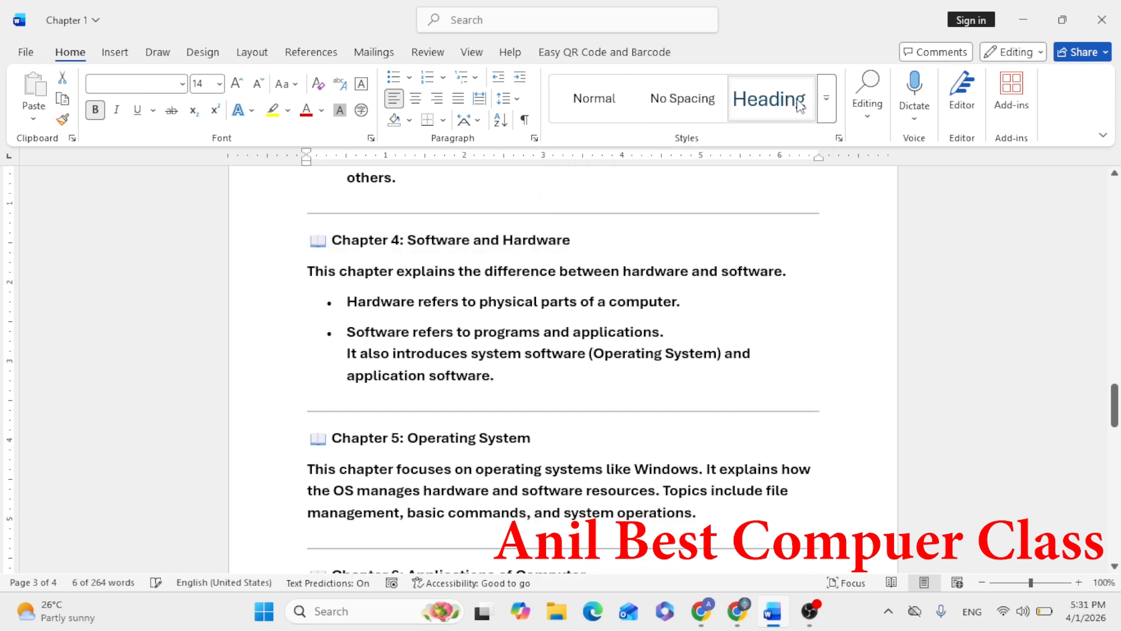
{"action": "left_click", "coordinate": [801, 106]}
- Apply the Heading 1 style to the line "Chapter 5: Operating System"
{"action": "scroll", "coordinate": [381, 291], "scroll_direction": "down", "scroll_amount": 4}
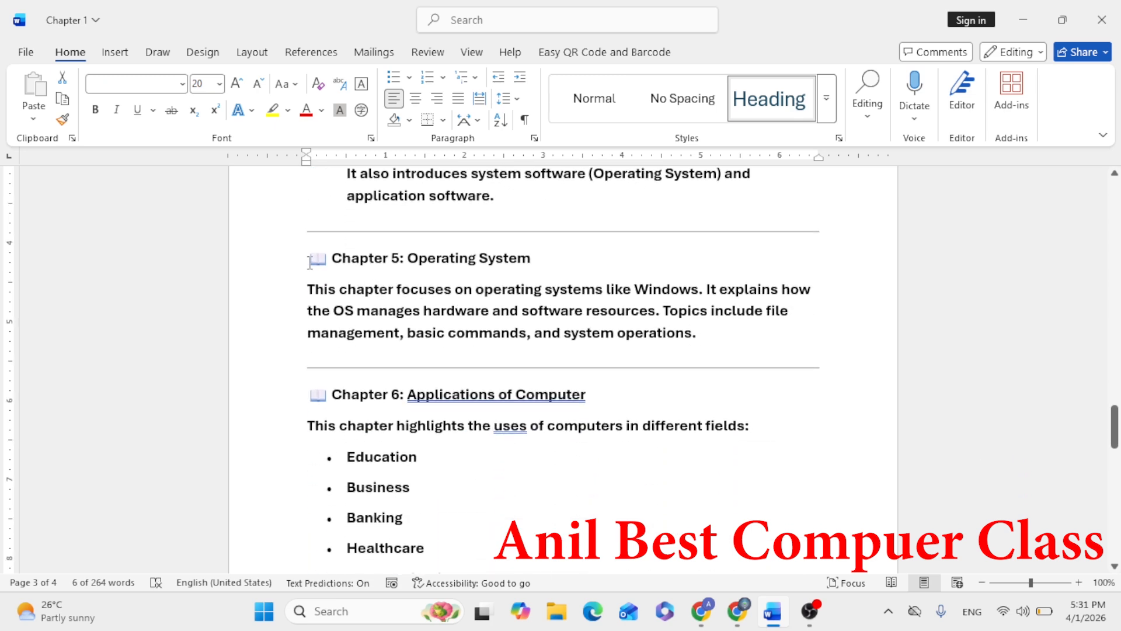
{"action": "left_click_drag", "start_coordinate": [311, 259], "coordinate": [541, 257]}
{"action": "left_click", "coordinate": [827, 98]}
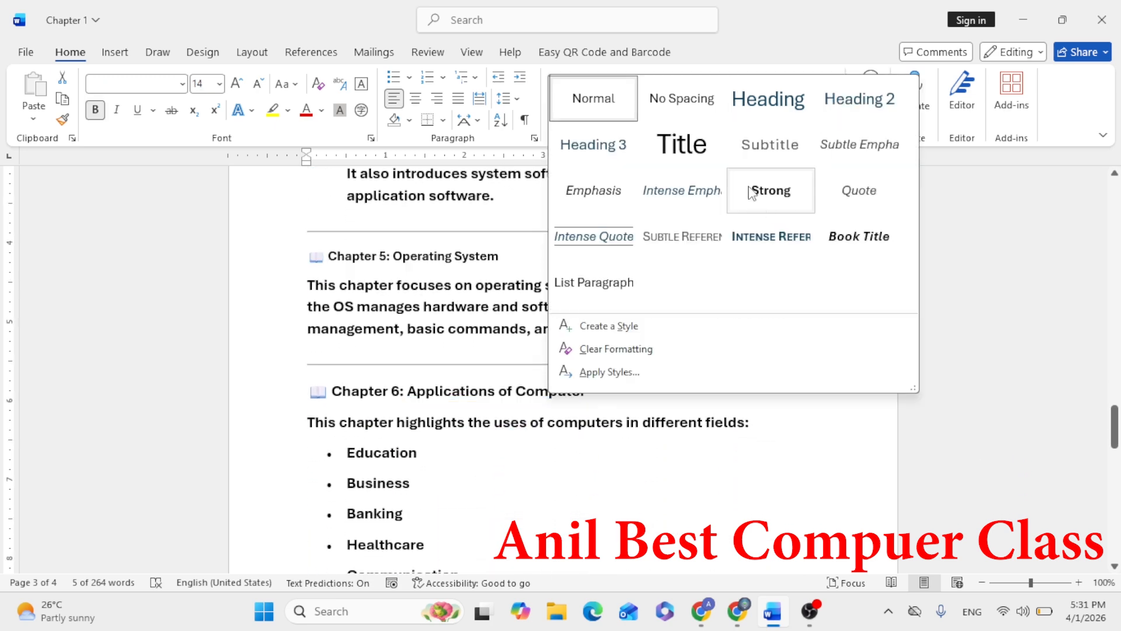
{"action": "left_click", "coordinate": [780, 111]}
- Add the line "Chapter 6: Applications of Computer" to the table of contents as Level 1 text
{"action": "scroll", "coordinate": [501, 378], "scroll_direction": "down", "scroll_amount": 4}
{"action": "scroll", "coordinate": [501, 378], "scroll_direction": "up", "scroll_amount": 3}
{"action": "left_click_drag", "start_coordinate": [309, 332], "coordinate": [608, 344]}
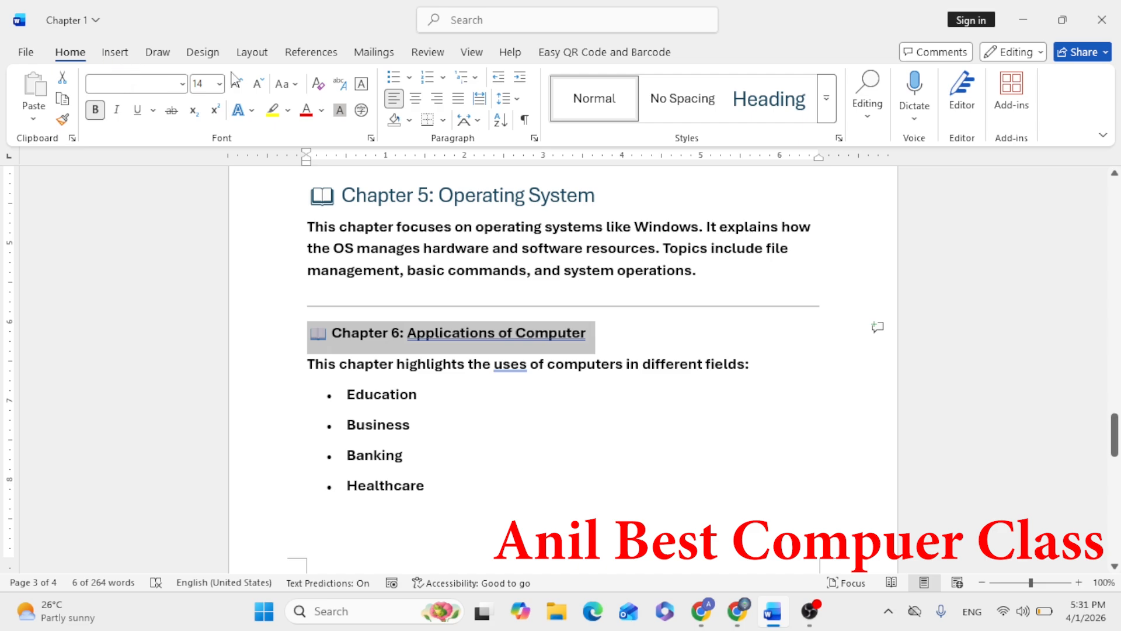
{"action": "left_click", "coordinate": [311, 52]}
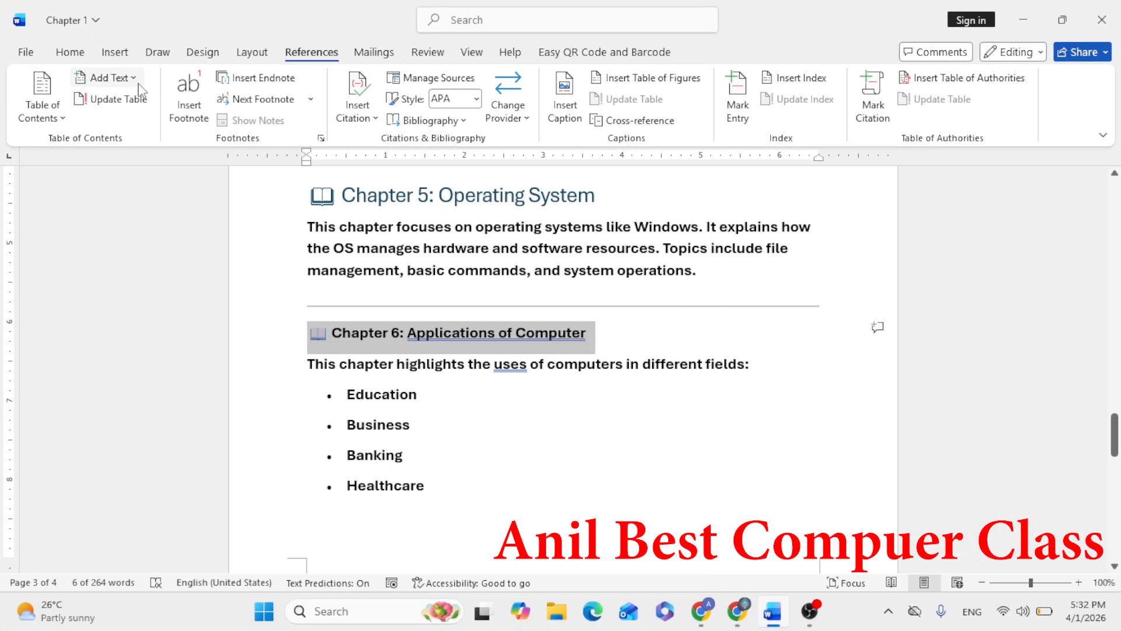
{"action": "left_click", "coordinate": [138, 81]}
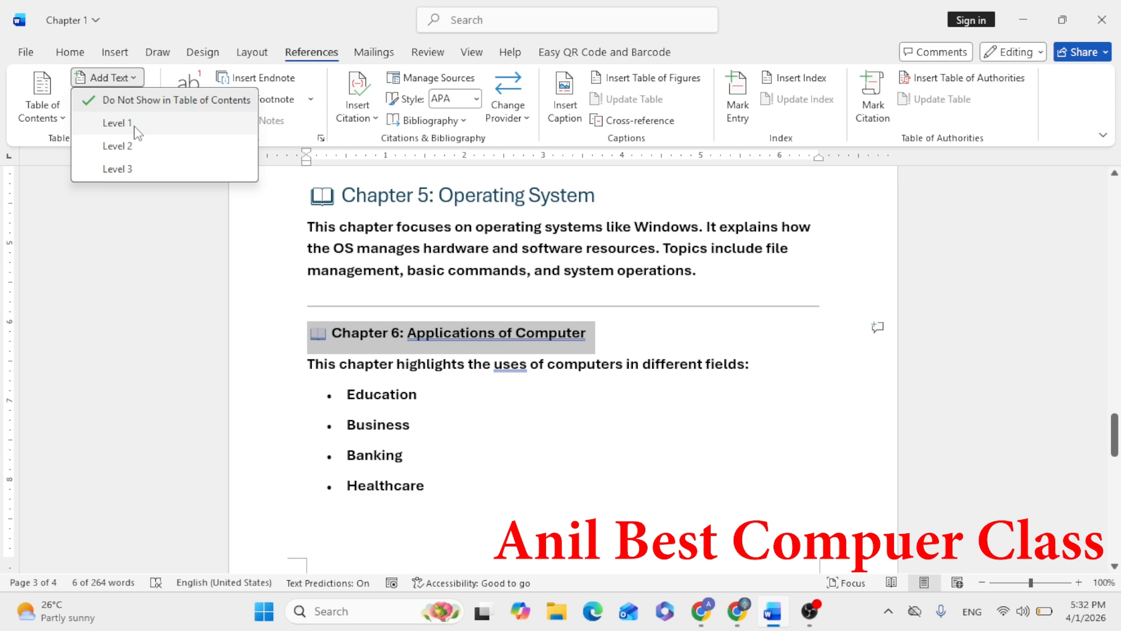
{"action": "left_click", "coordinate": [136, 129]}
- Apply the Heading 1 style to the whole line "Chapter 1 : Fundamentals of Computer"
{"action": "scroll", "coordinate": [556, 342], "scroll_direction": "up", "scroll_amount": 3}
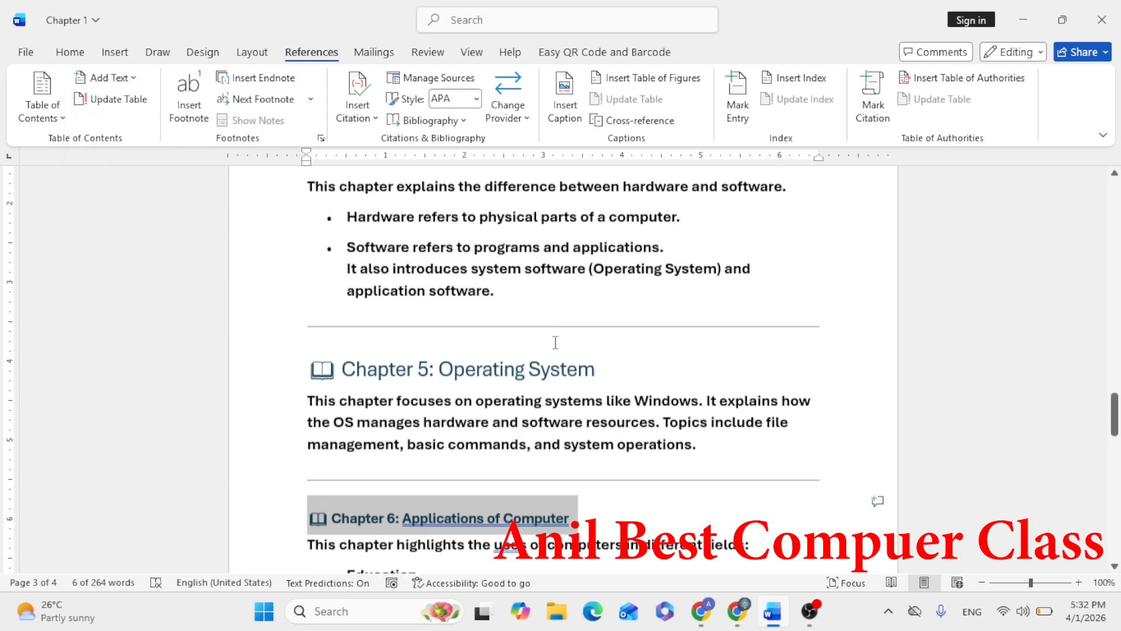
{"action": "scroll", "coordinate": [555, 343], "scroll_direction": "up", "scroll_amount": 9}
{"action": "left_click", "coordinate": [69, 53]}
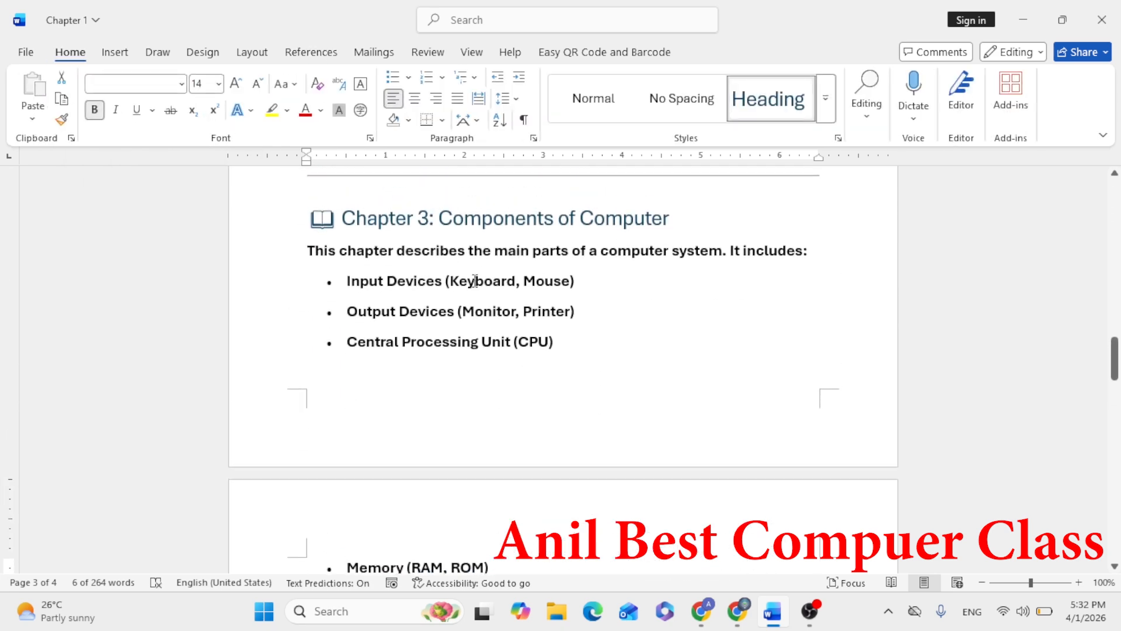
{"action": "scroll", "coordinate": [475, 281], "scroll_direction": "up", "scroll_amount": 7}
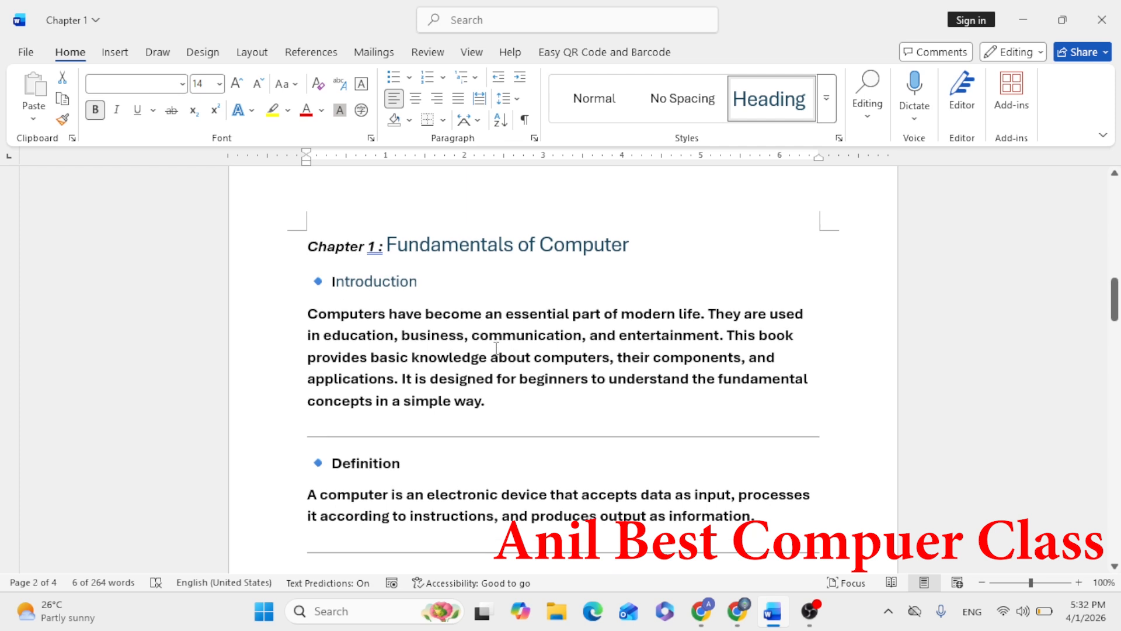
{"action": "left_click", "coordinate": [490, 244]}
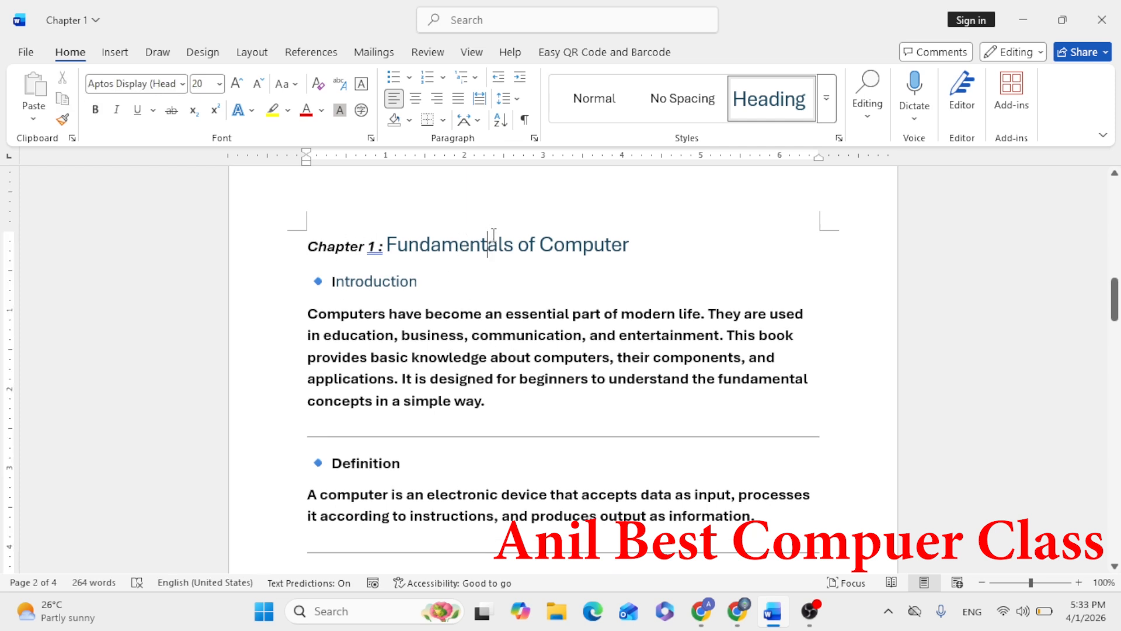
{"action": "left_click", "coordinate": [299, 240]}
{"action": "left_click", "coordinate": [772, 115]}
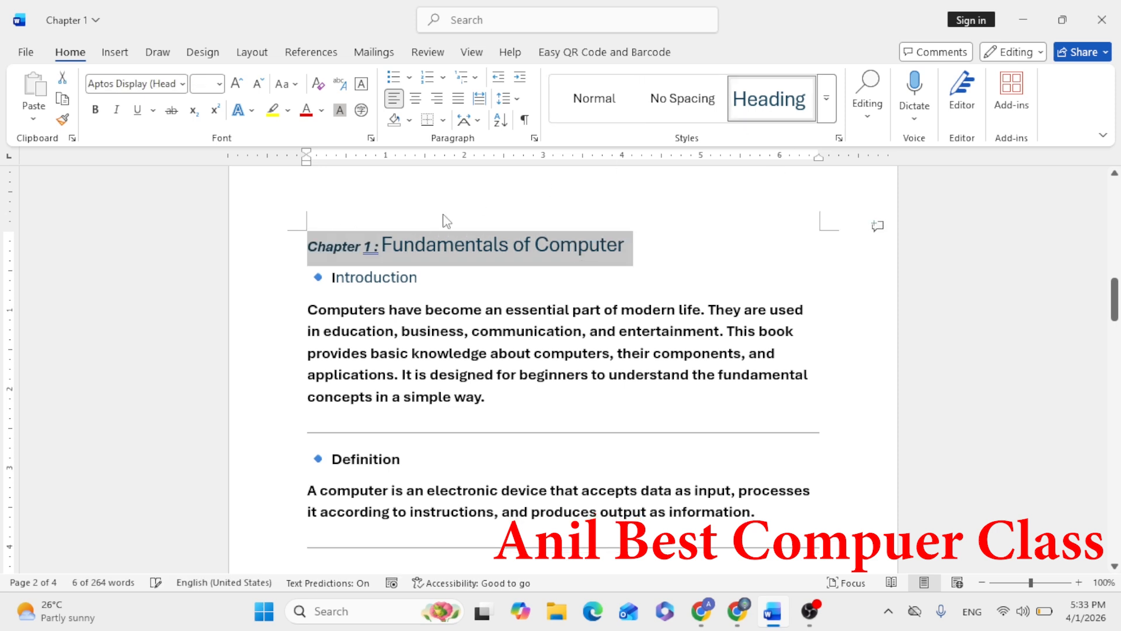
- Modify the Heading 1 style to a 14 pt, bold and underlined font
{"action": "left_click", "coordinate": [392, 244]}
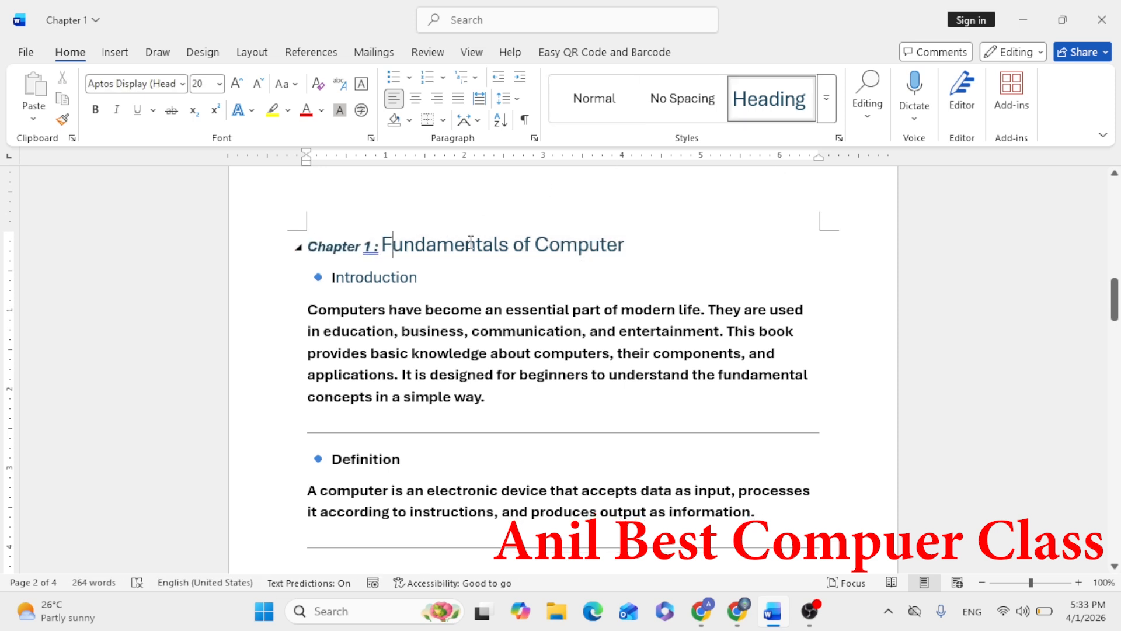
{"action": "right_click", "coordinate": [777, 103]}
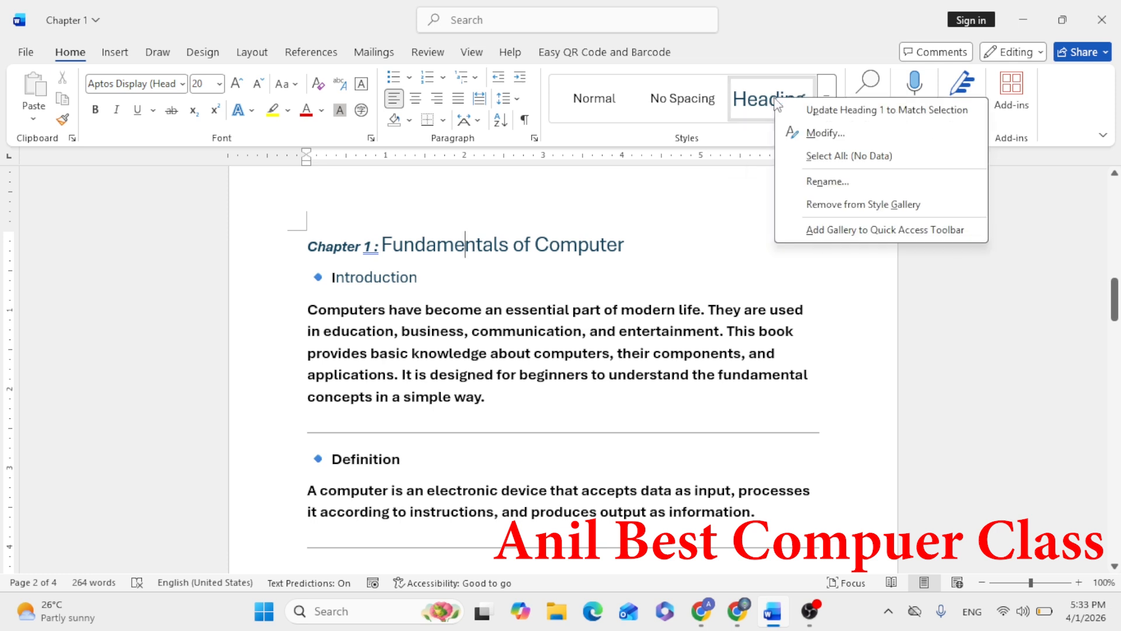
{"action": "left_click", "coordinate": [826, 134]}
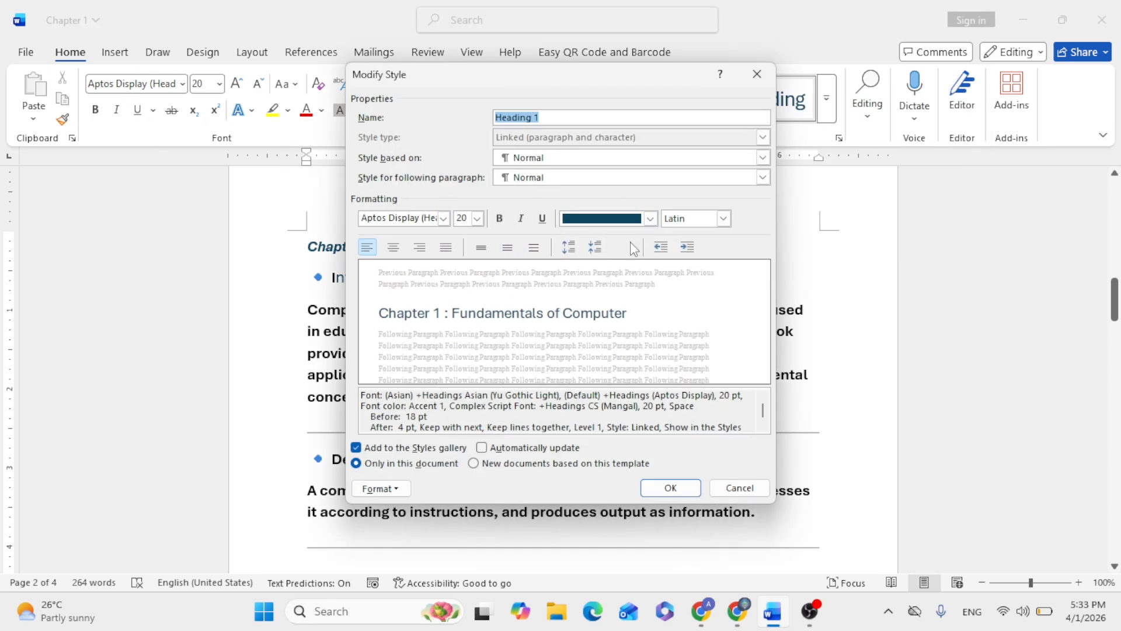
{"action": "left_click", "coordinate": [478, 219]}
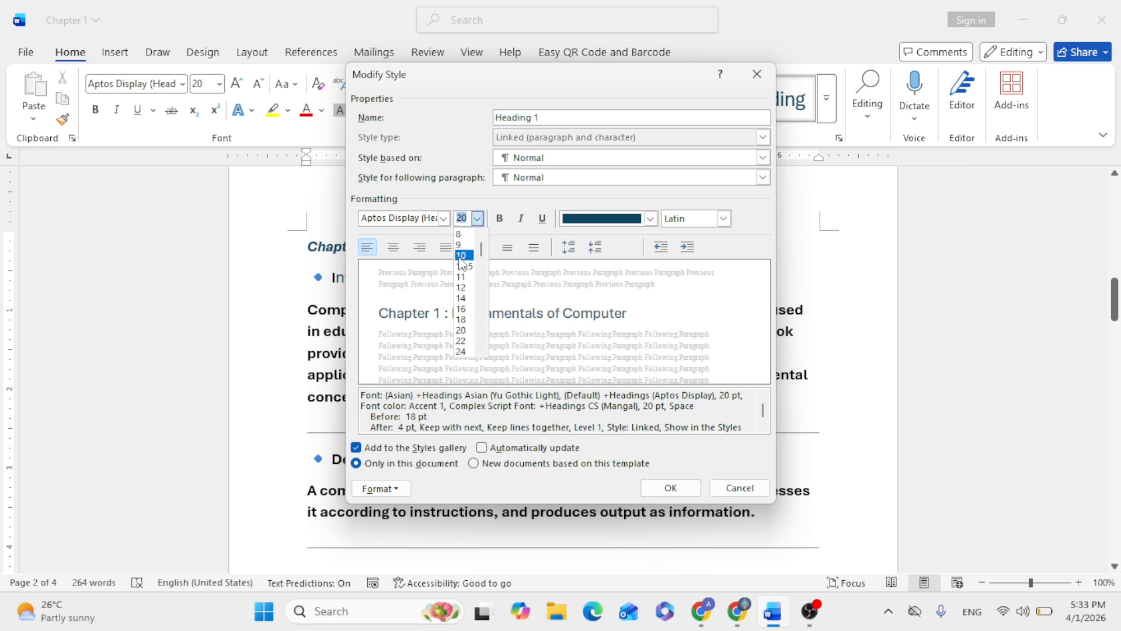
{"action": "left_click", "coordinate": [461, 298]}
{"action": "left_click", "coordinate": [500, 218]}
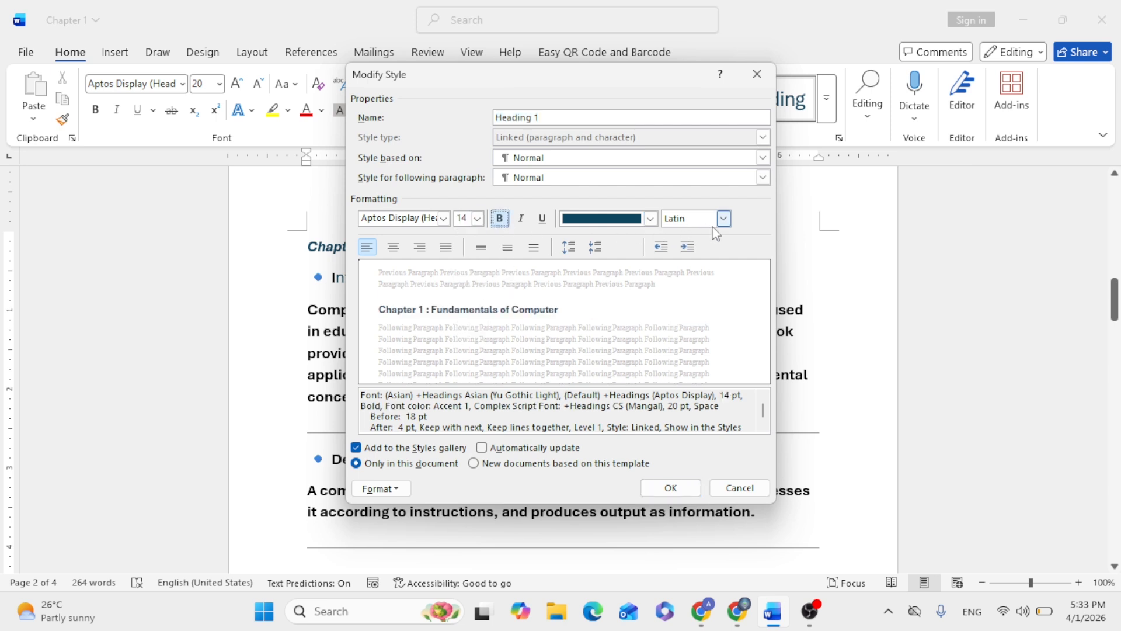
{"action": "left_click", "coordinate": [543, 219]}
- Set the Heading 1 style's font color to the black theme color and accept the style changes
{"action": "left_click", "coordinate": [650, 219]}
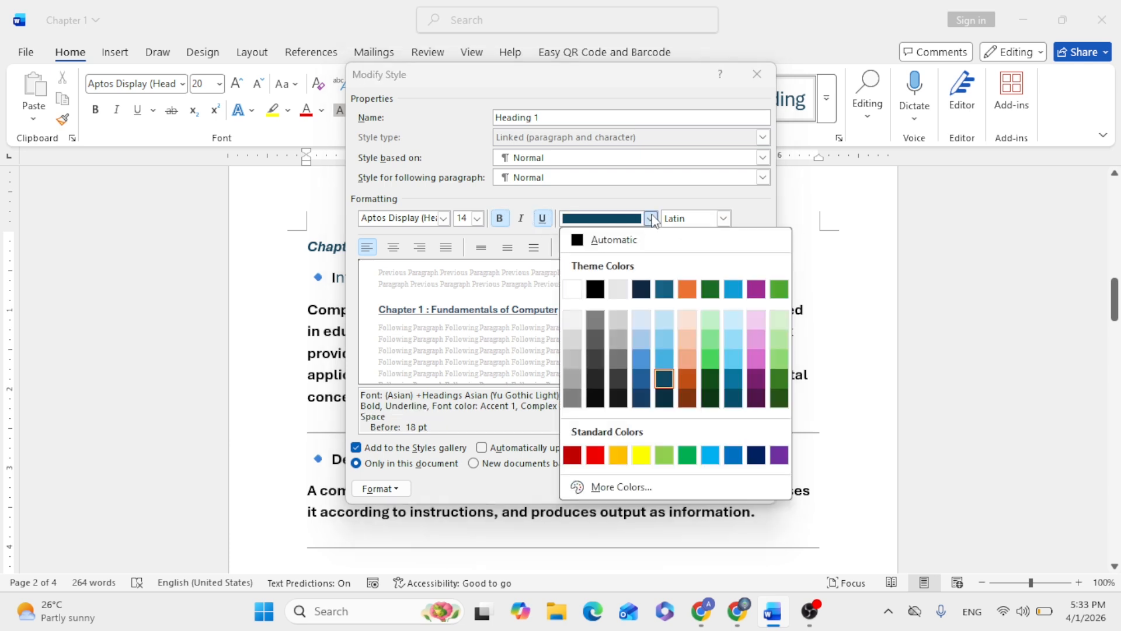
{"action": "left_click", "coordinate": [595, 455]}
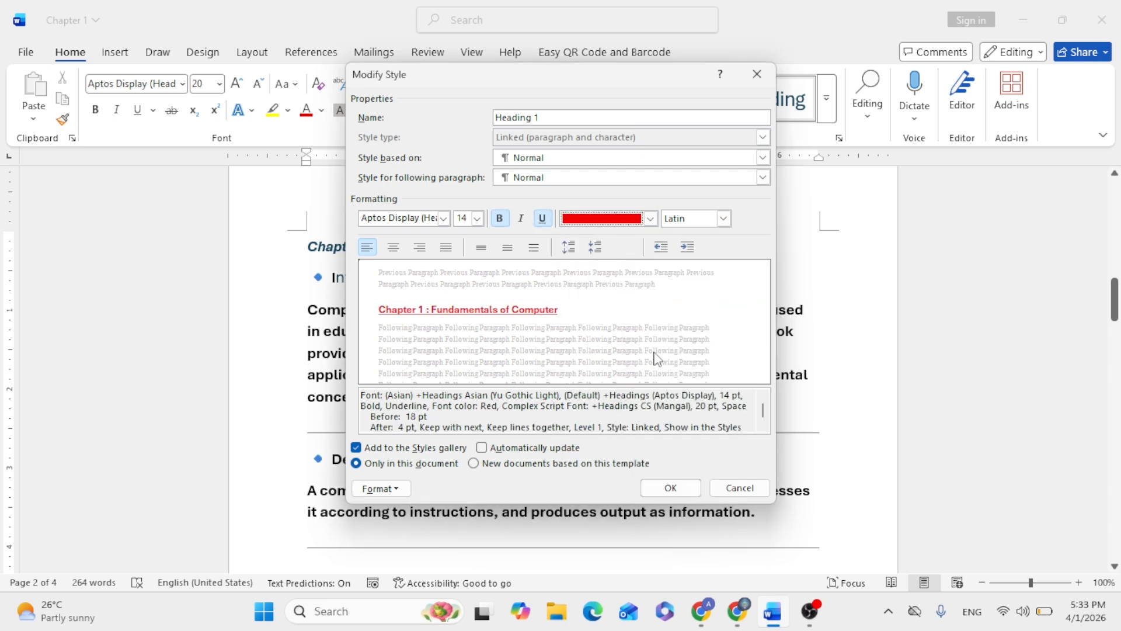
{"action": "left_click", "coordinate": [651, 219]}
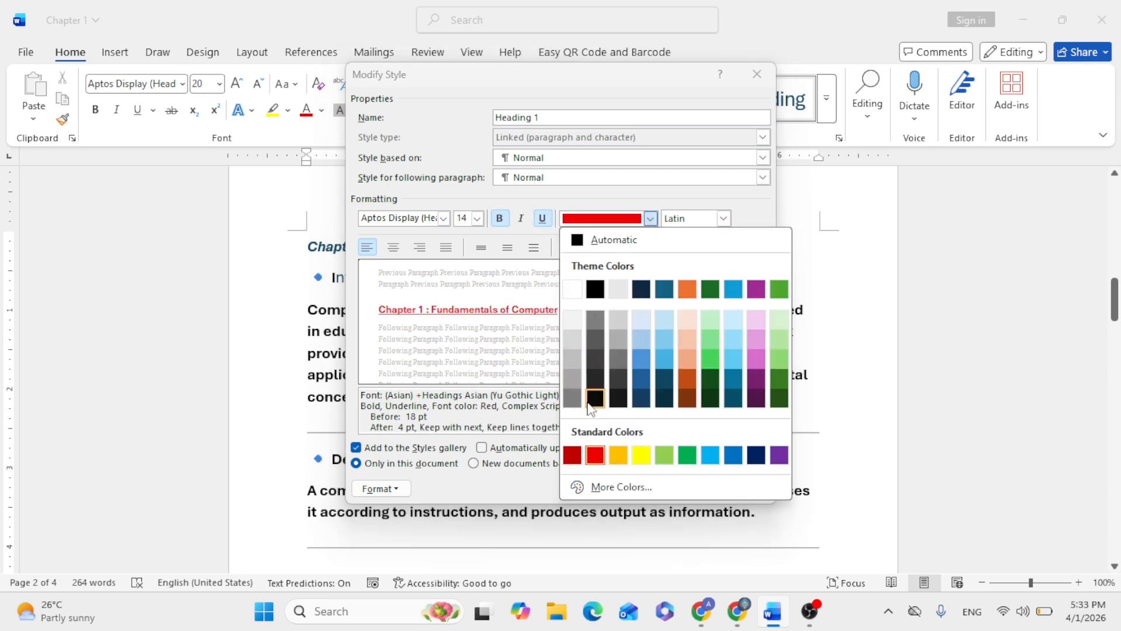
{"action": "left_click", "coordinate": [595, 289]}
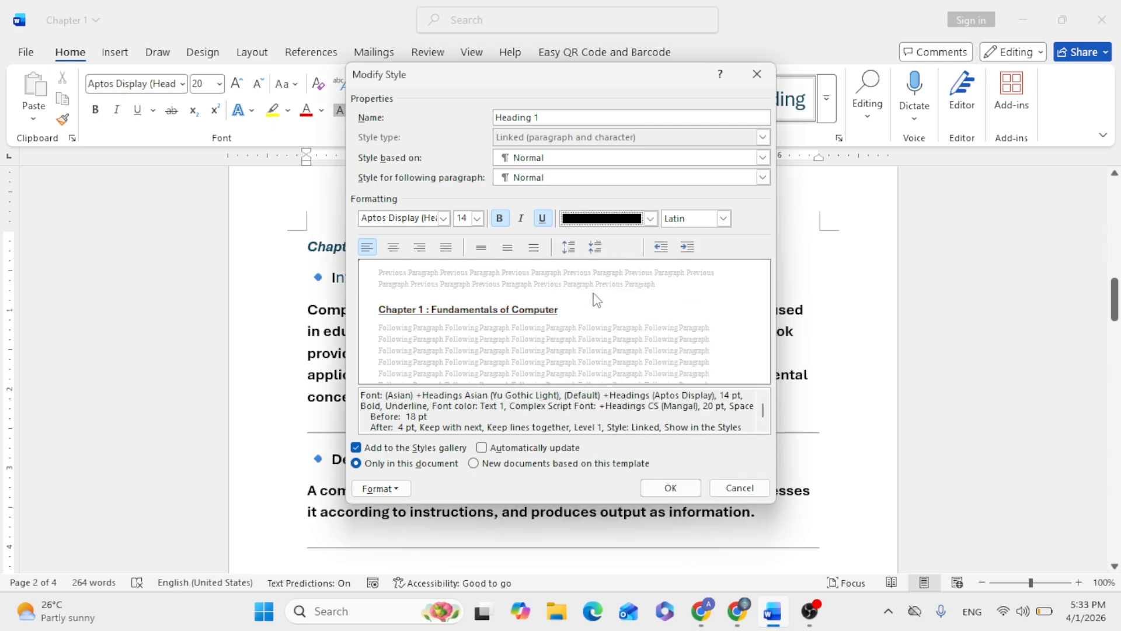
{"action": "left_click", "coordinate": [672, 488]}
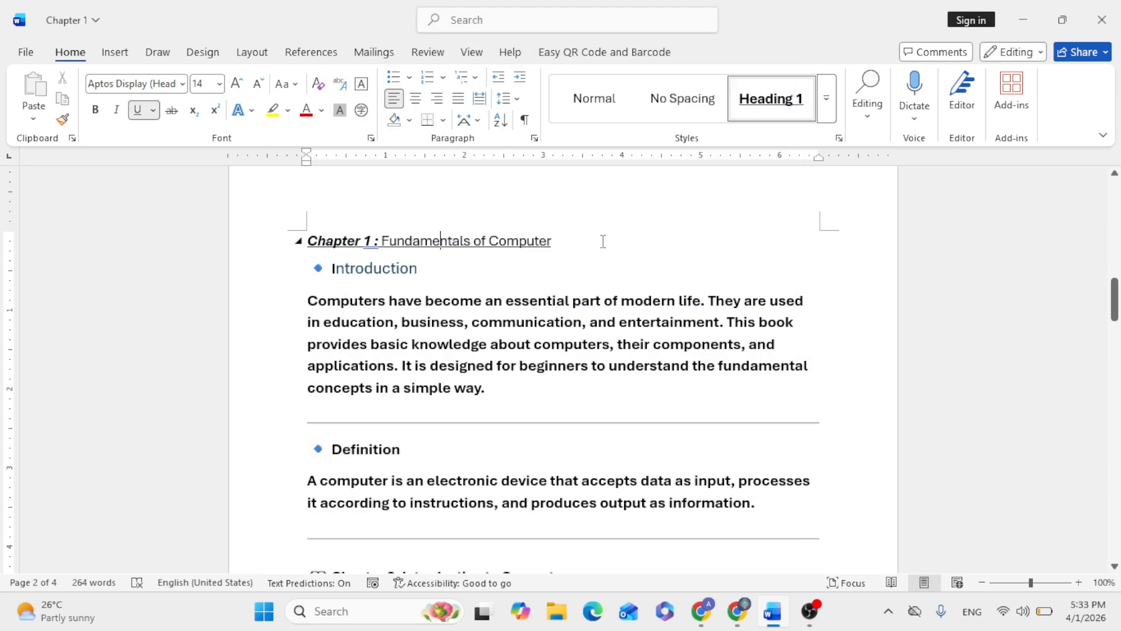
- Modify the Heading 2 style used by "Introduction" to a 14 pt, bold and underlined font
{"action": "scroll", "coordinate": [543, 323], "scroll_direction": "down", "scroll_amount": 1}
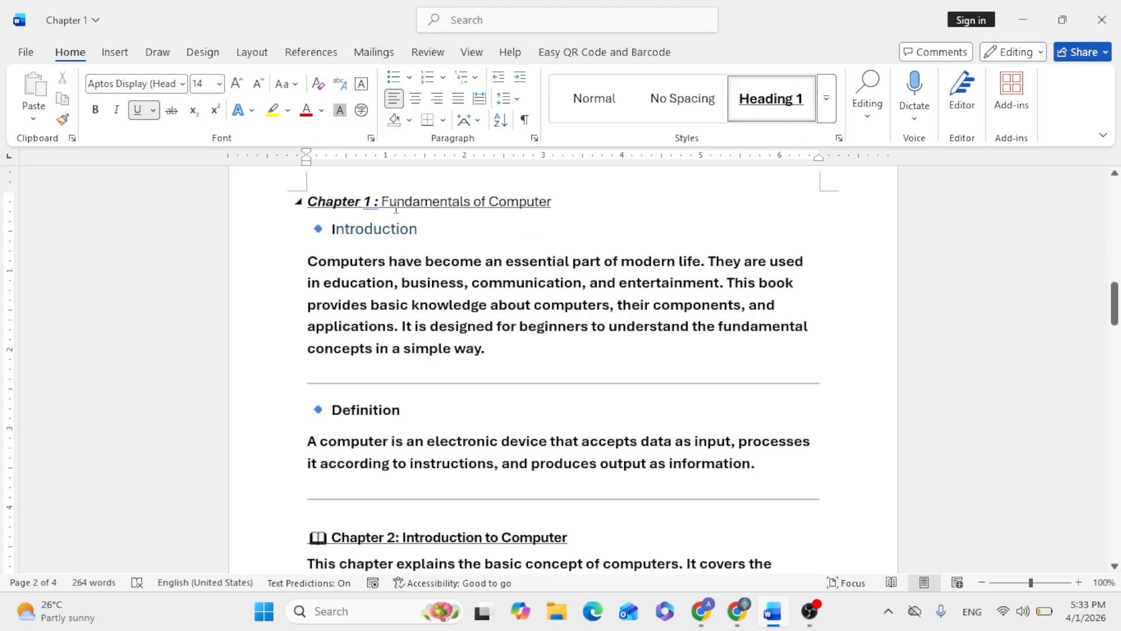
{"action": "left_click", "coordinate": [364, 230]}
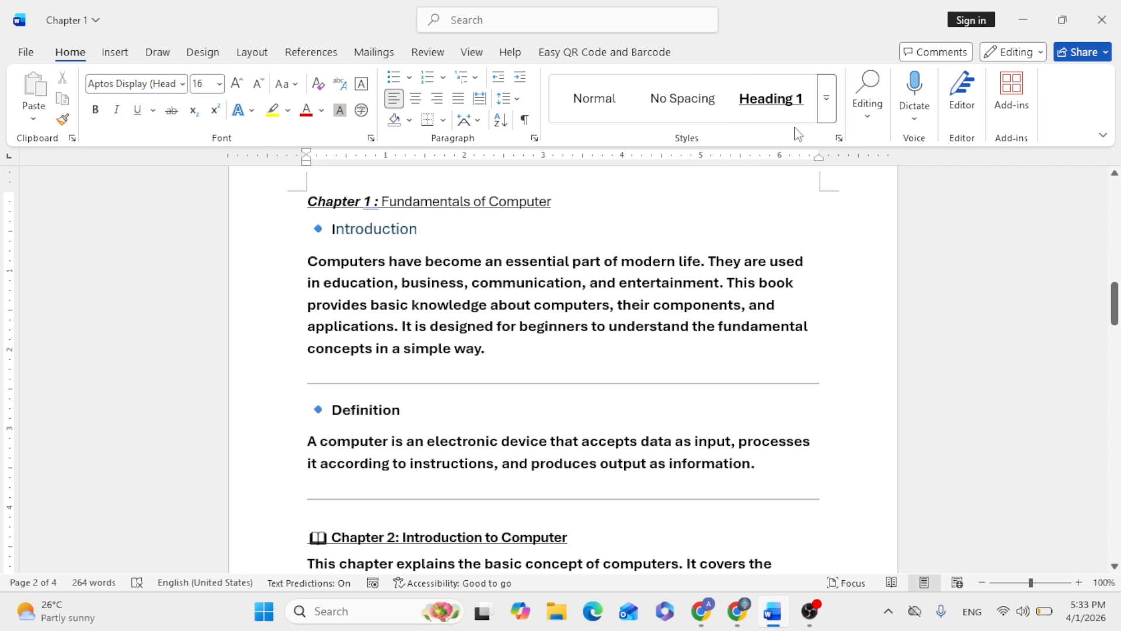
{"action": "left_click", "coordinate": [826, 113]}
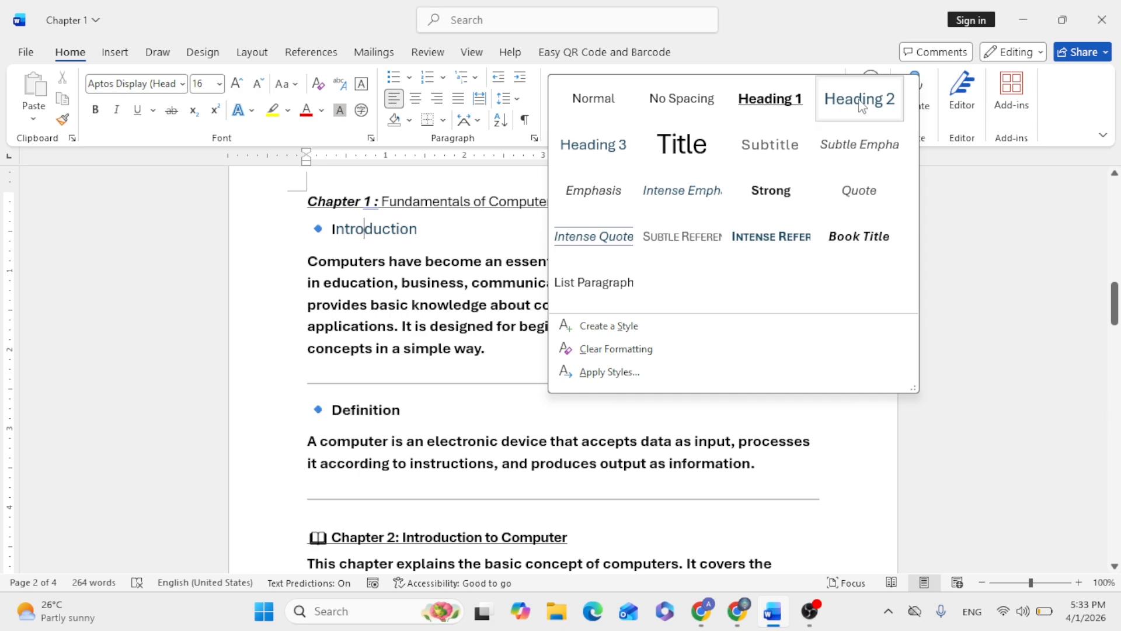
{"action": "right_click", "coordinate": [862, 107]}
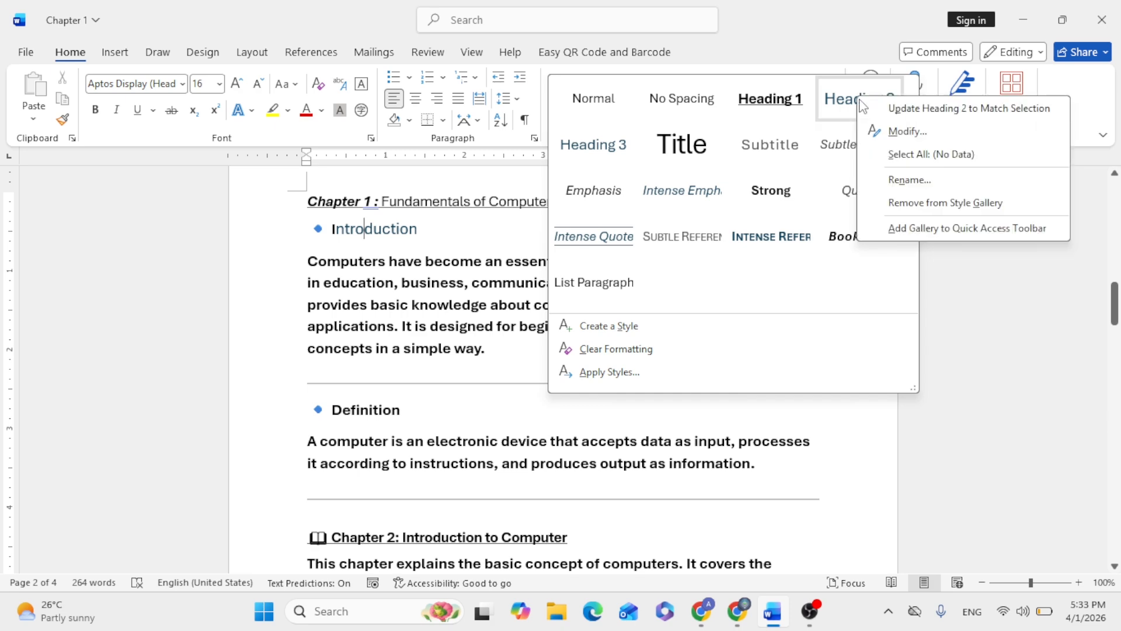
{"action": "left_click", "coordinate": [907, 132]}
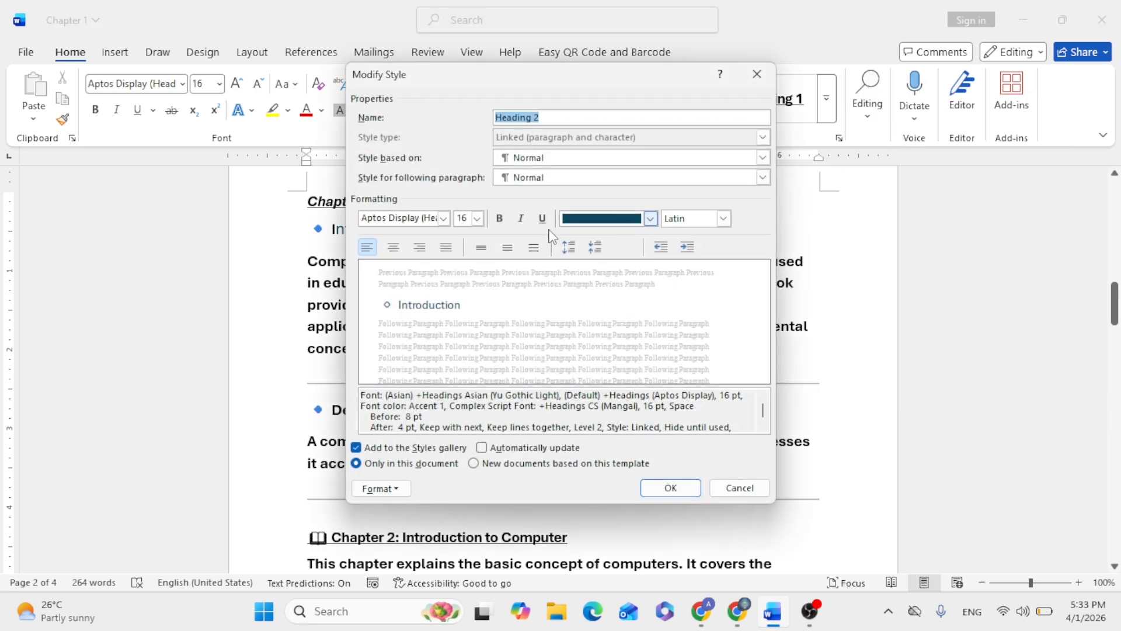
{"action": "left_click", "coordinate": [477, 218]}
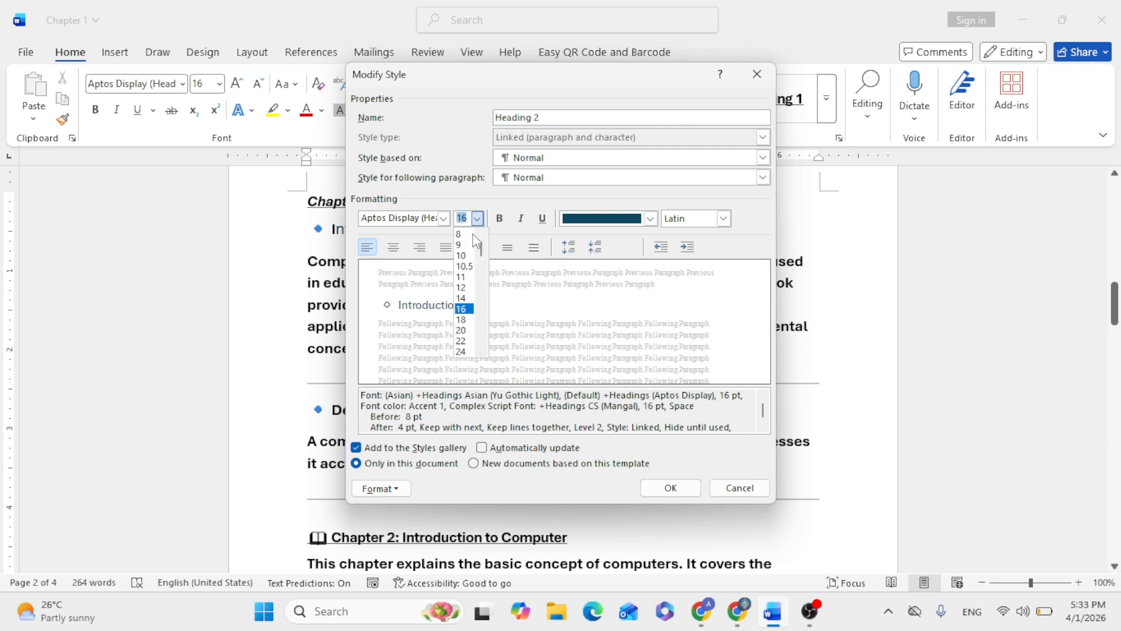
{"action": "left_click", "coordinate": [460, 299]}
{"action": "left_click", "coordinate": [499, 218]}
{"action": "left_click", "coordinate": [542, 221]}
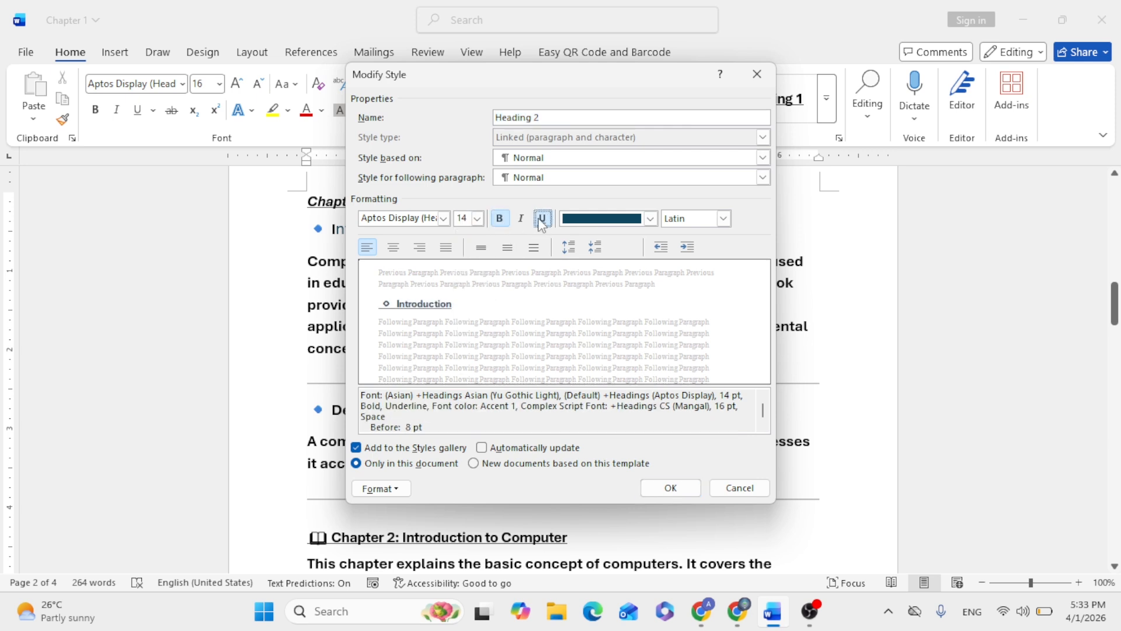
- Set the Heading 2 style's font color to the standard Dark Blue and accept the style changes
{"action": "left_click", "coordinate": [651, 219]}
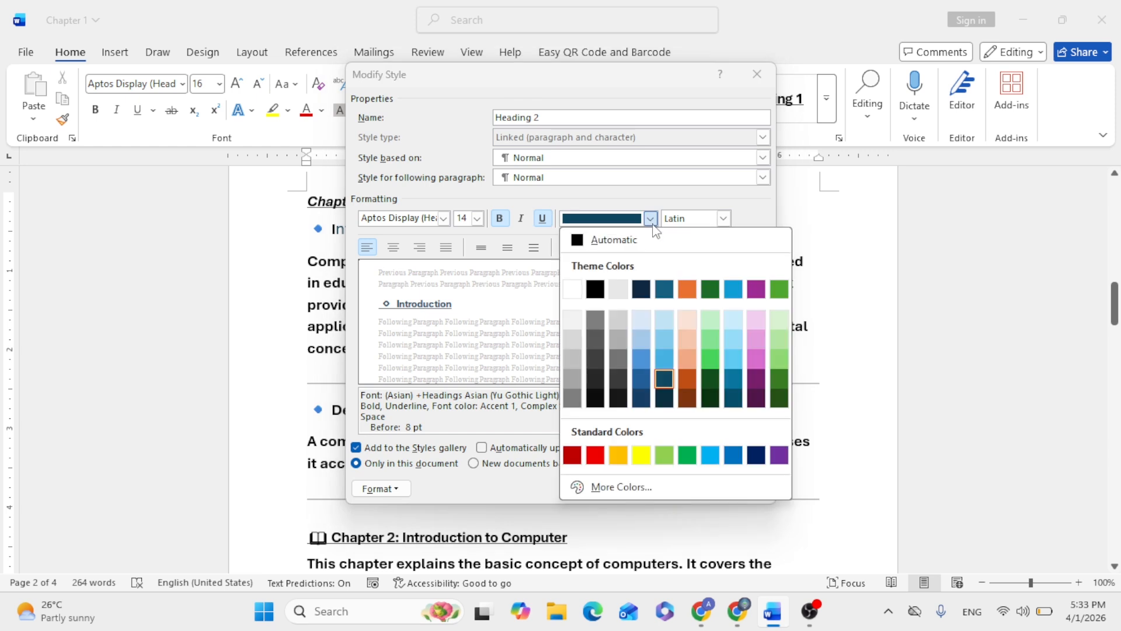
{"action": "left_click", "coordinate": [756, 456]}
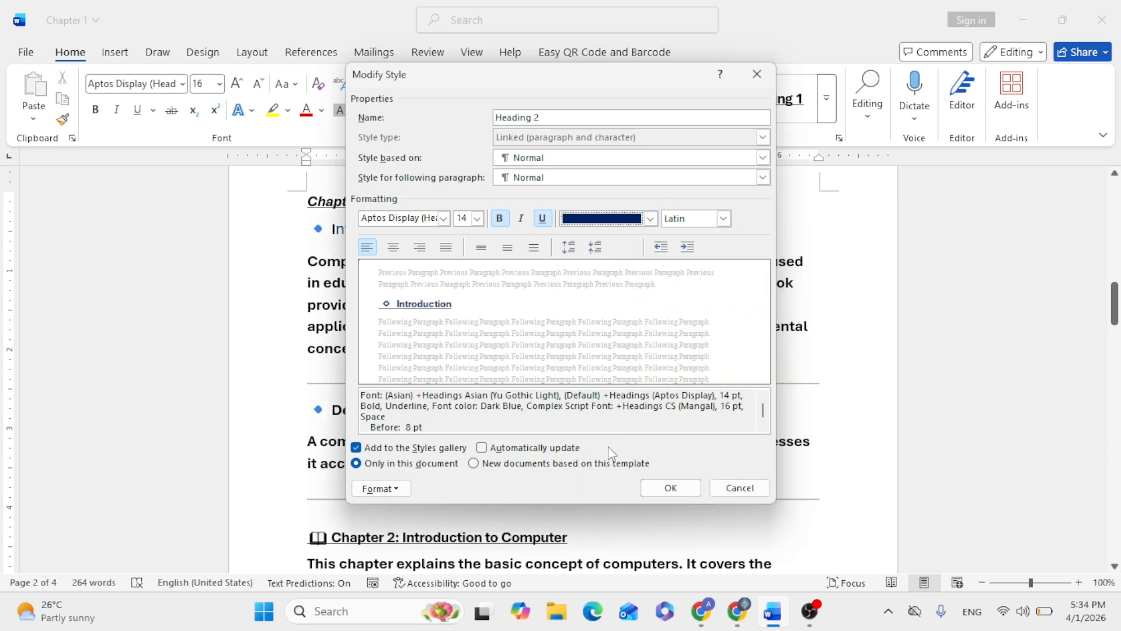
{"action": "left_click", "coordinate": [683, 495]}
- Write the title line "Table of content", a row of dots and "Pages" atop the blank first page, and start a new line below
{"action": "scroll", "coordinate": [564, 391], "scroll_direction": "up", "scroll_amount": 15}
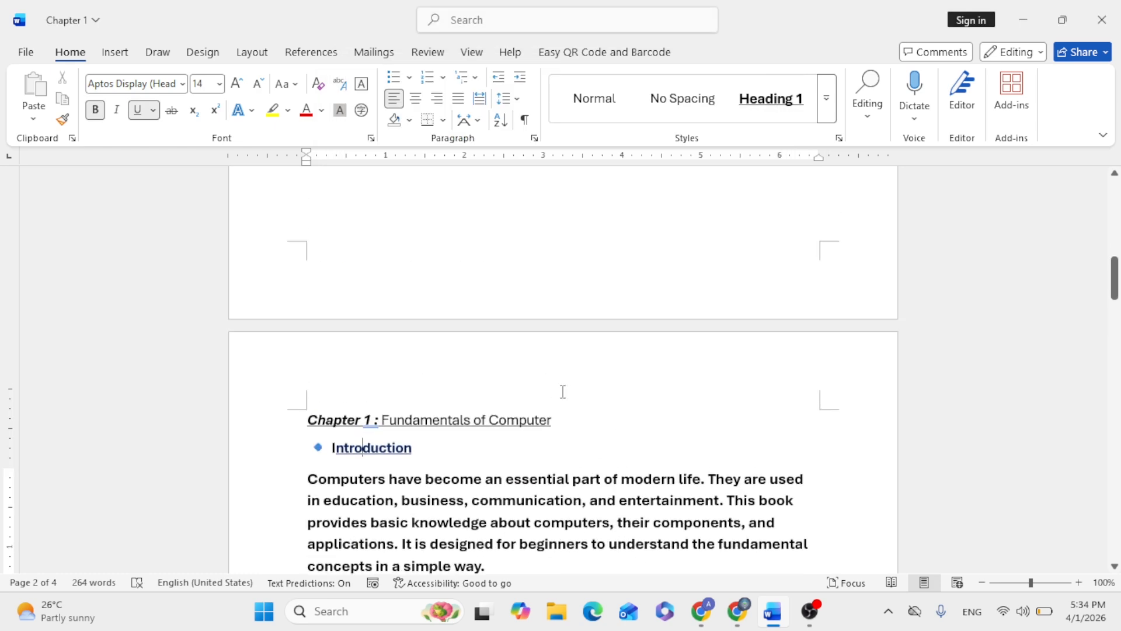
{"action": "left_click", "coordinate": [318, 283]}
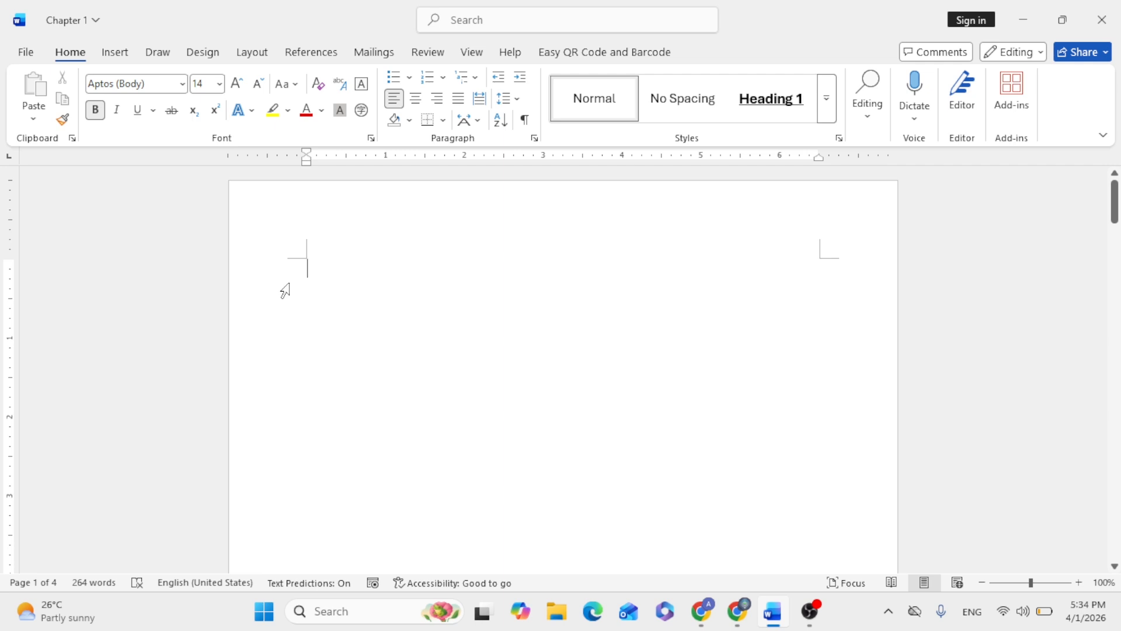
{"action": "type", "text": "Table of co"}
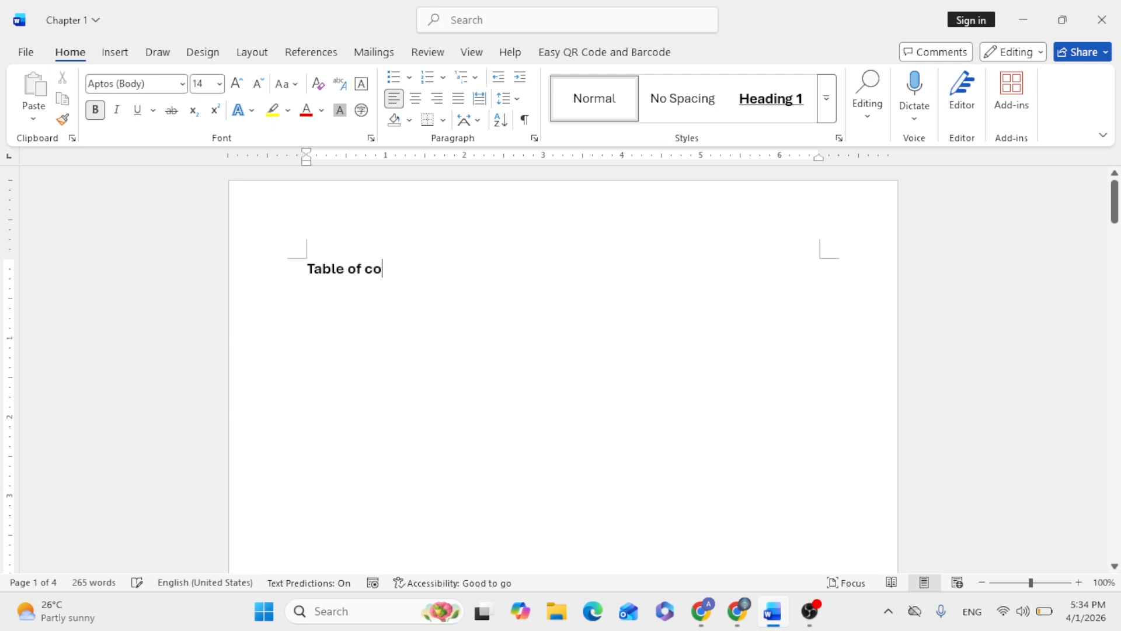
{"action": "type", "text": "ntent .........................................................................."}
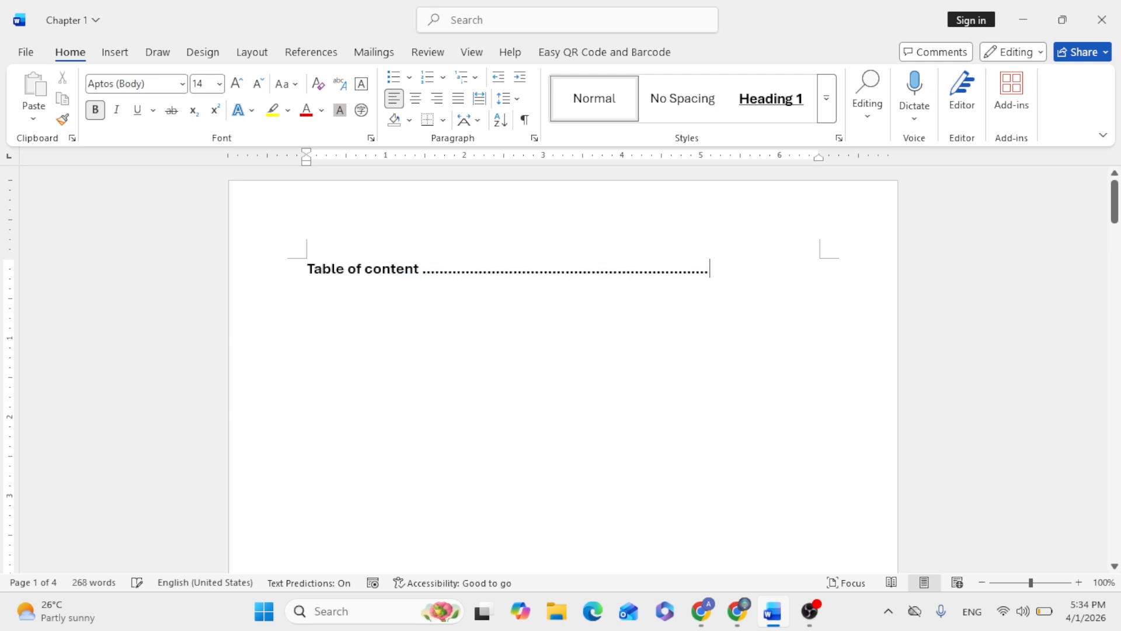
{"action": "type", "text": " Pages"}
{"action": "key", "text": "Return"}
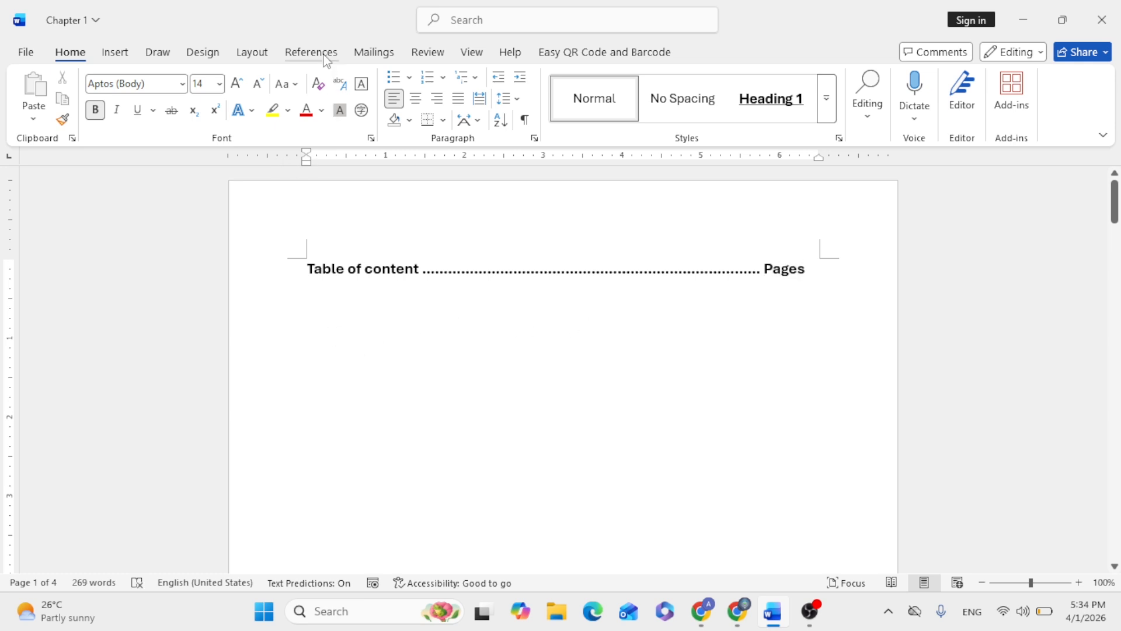
- Insert a custom table of contents below the title line, keeping the default dotted tab leader, right-aligned page numbers and 3 levels
{"action": "left_click", "coordinate": [324, 58]}
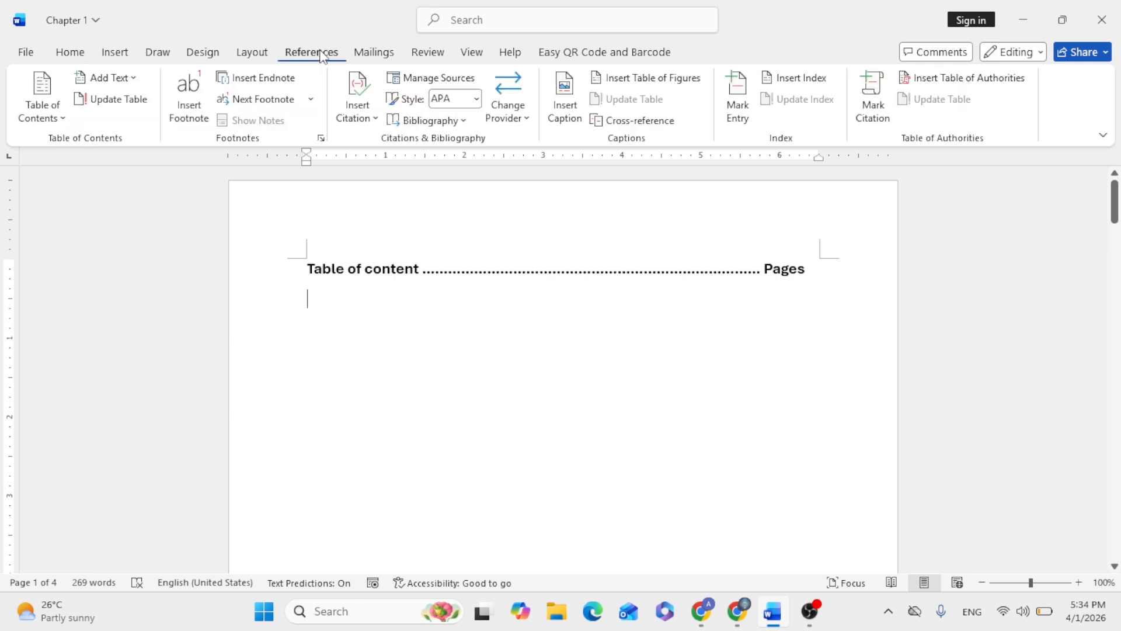
{"action": "left_click", "coordinate": [63, 119]}
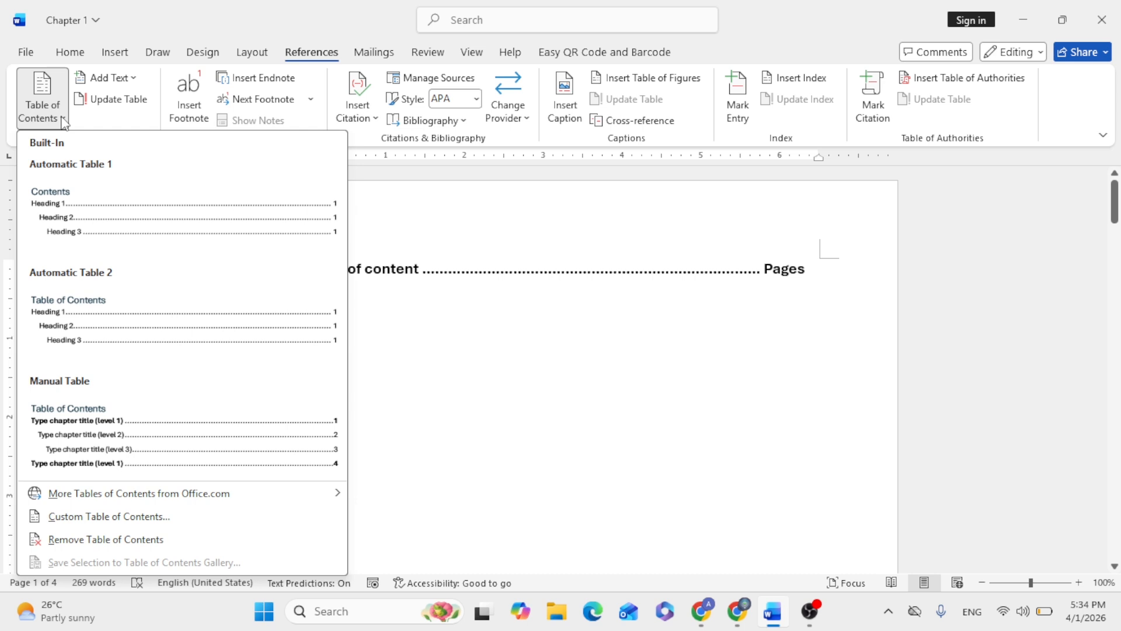
{"action": "left_click", "coordinate": [124, 519]}
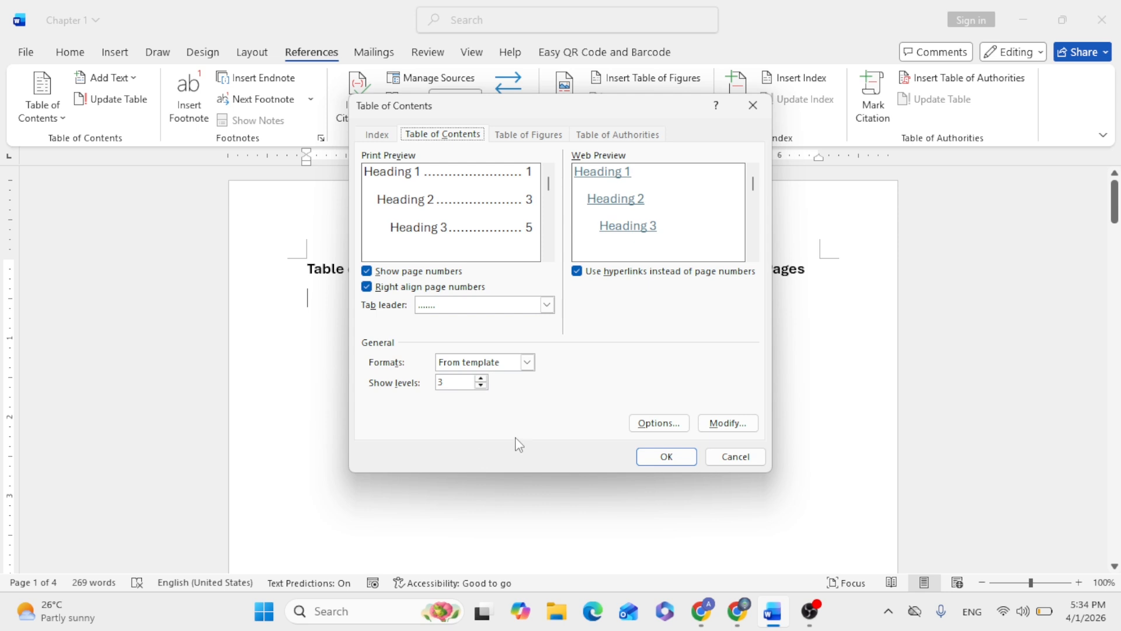
{"action": "left_click", "coordinate": [669, 461]}
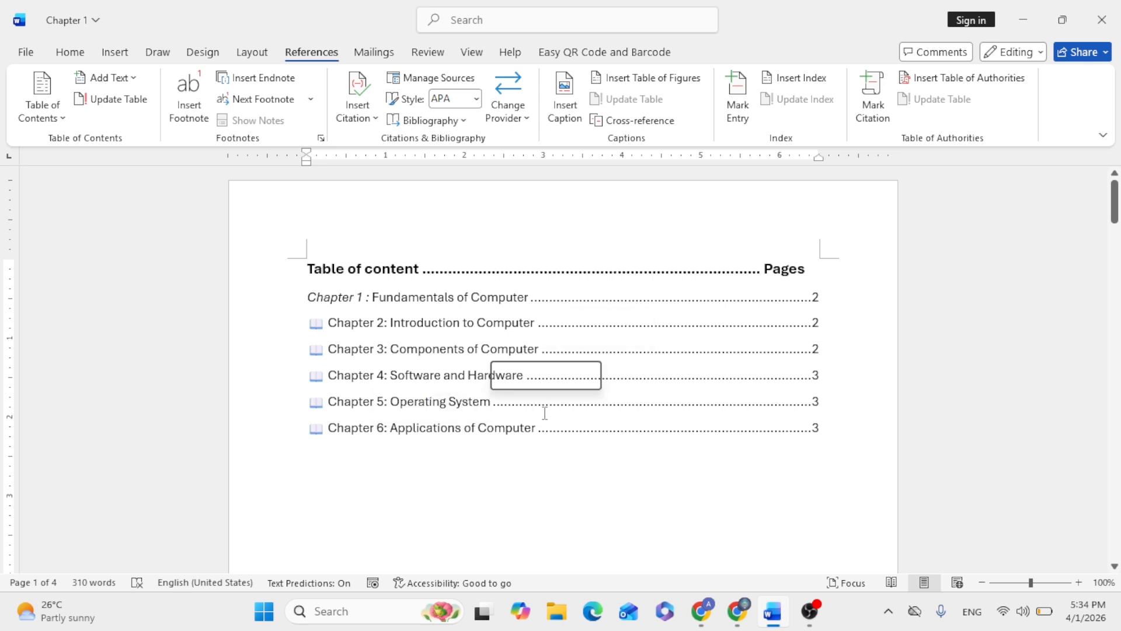
{"action": "scroll", "coordinate": [543, 409], "scroll_direction": "down", "scroll_amount": 3}
{"action": "scroll", "coordinate": [544, 403], "scroll_direction": "up", "scroll_amount": 2}
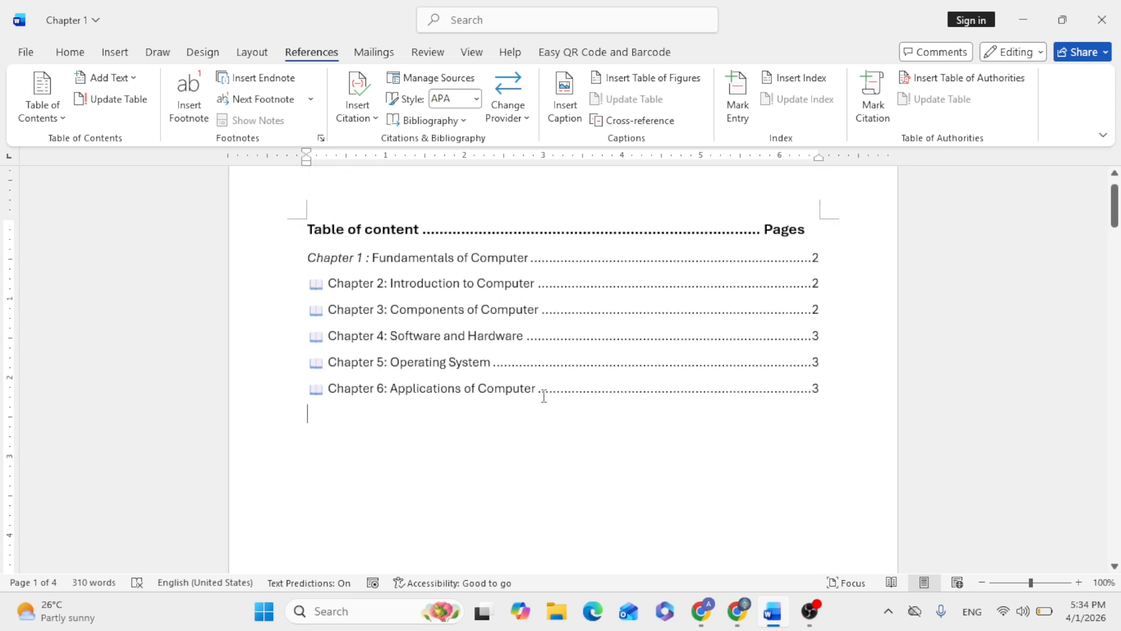